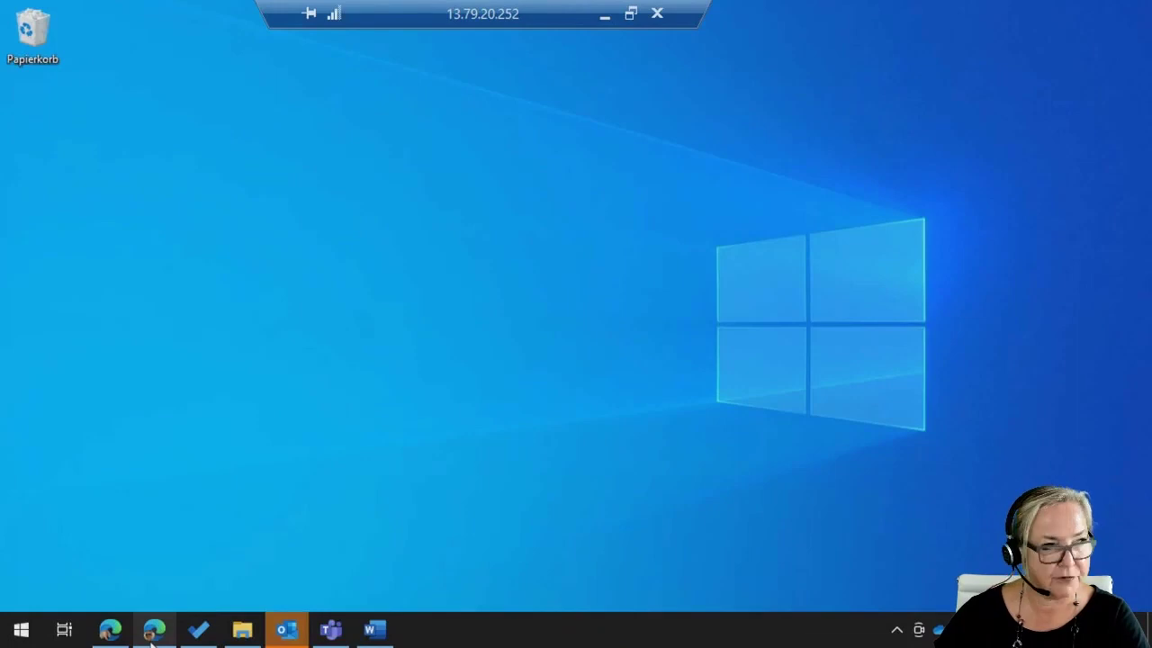
Switch to the Edge browser window and look through the Microsoft 365 admin center navigation down to the Admin Center links.
left_click(151, 631)
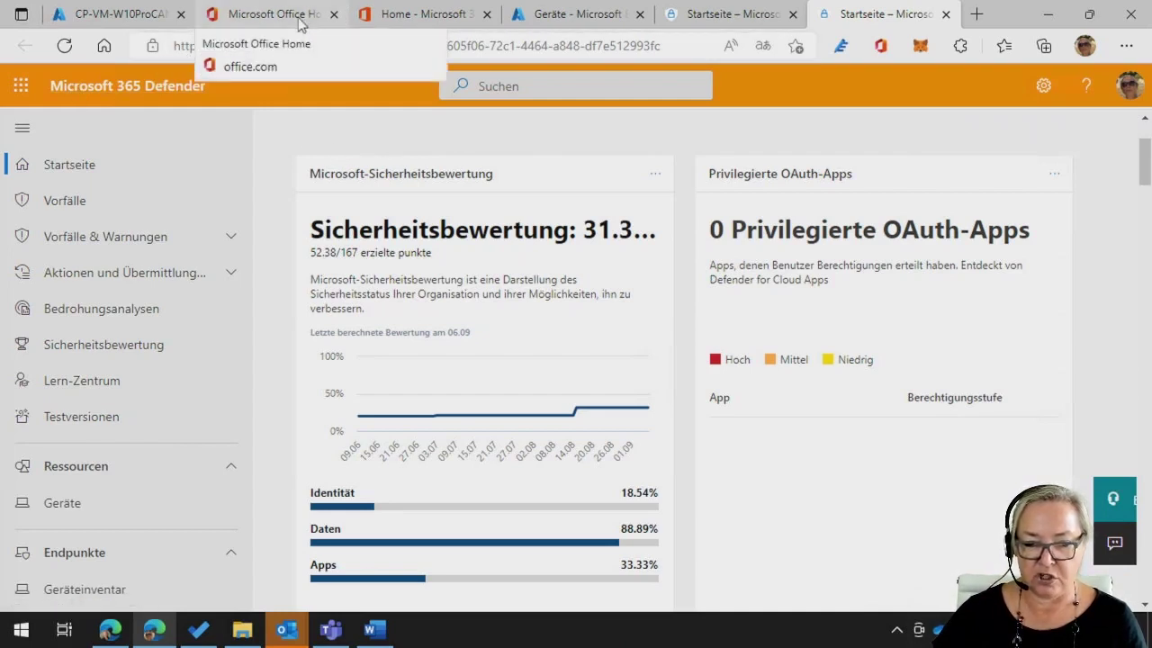
left_click(378, 16)
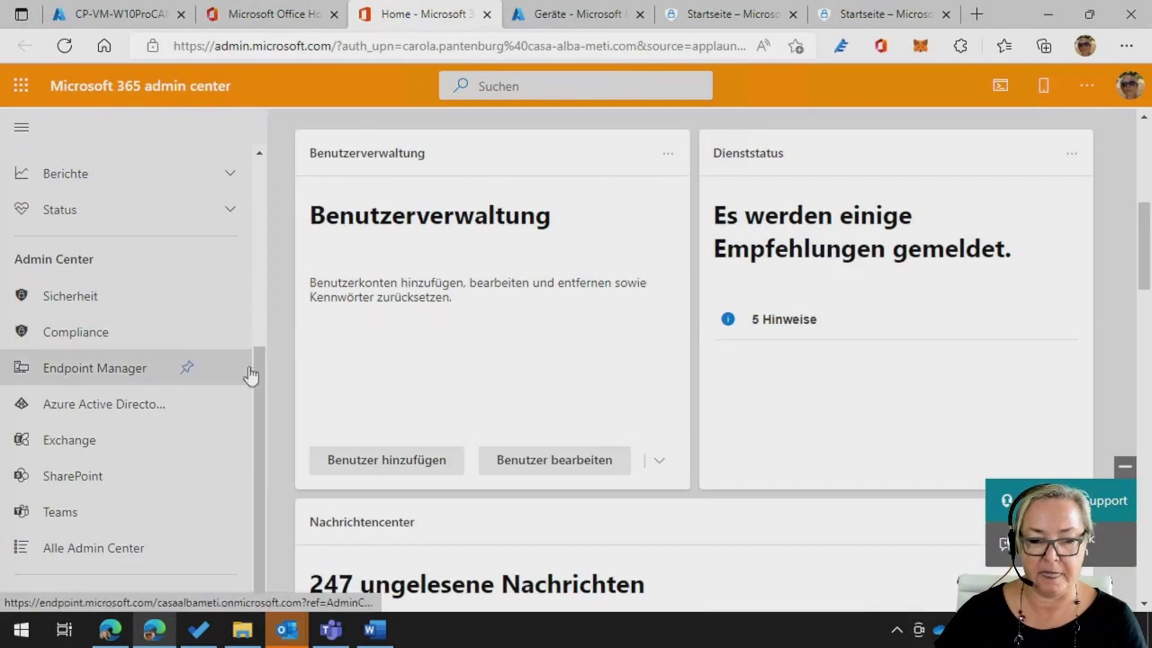
left_click_drag(257, 358, 291, 145)
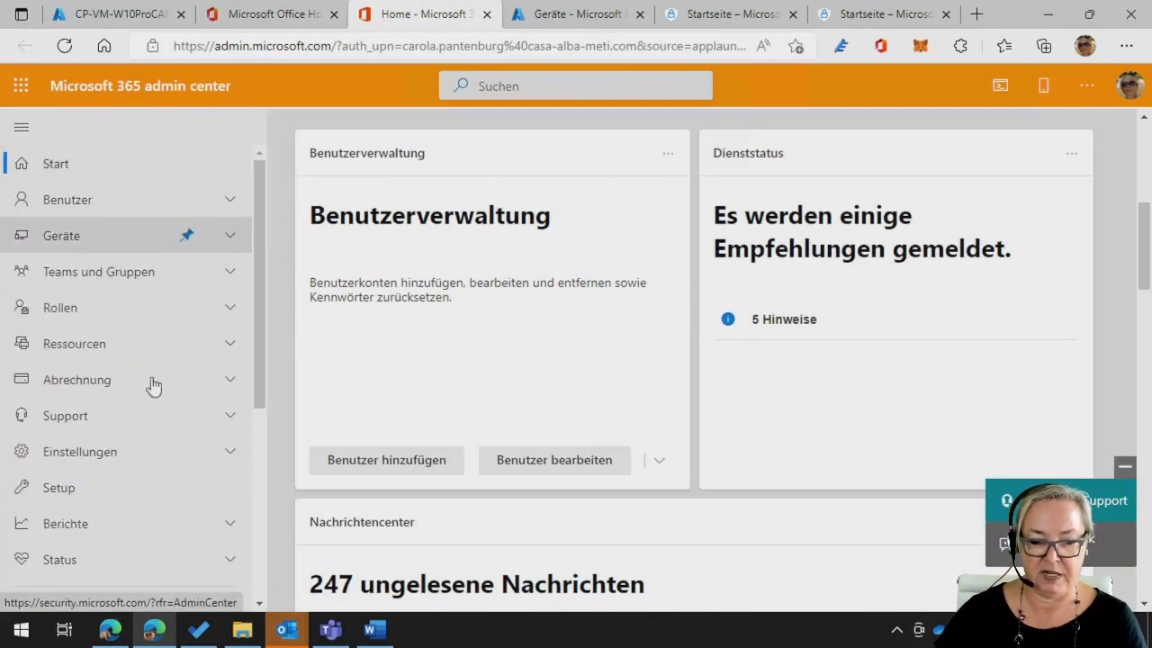
scroll(141, 438, "down", 4)
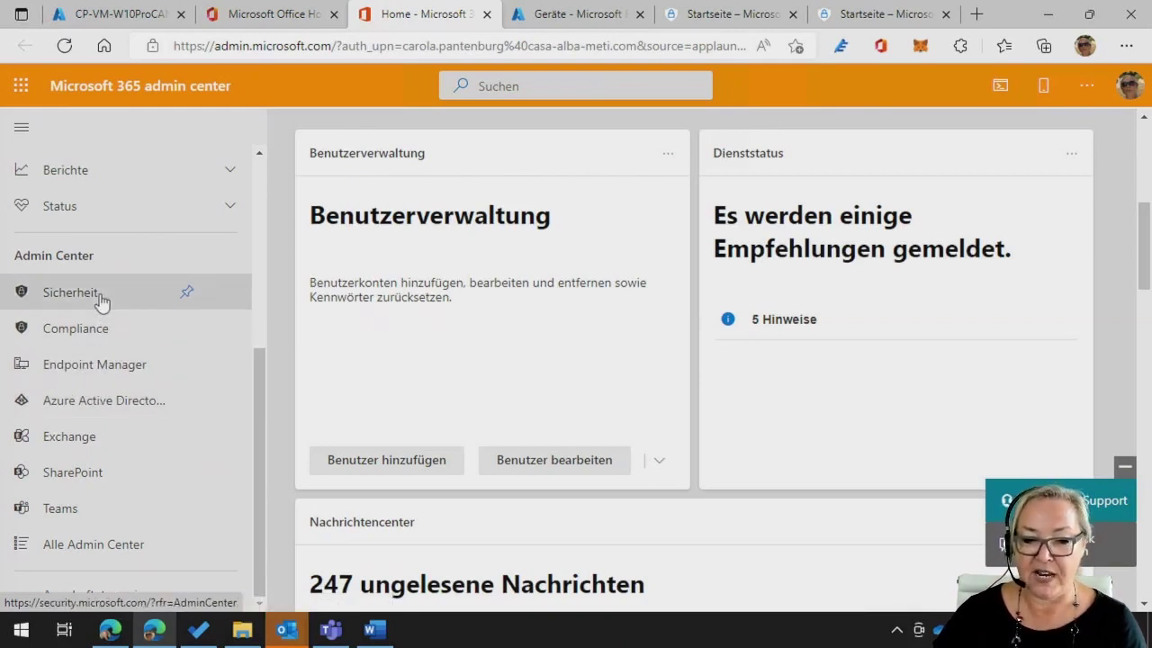
View the Microsoft Purview homepage briefly and look through the cards on the Microsoft 365 Defender homepage.
left_click(740, 19)
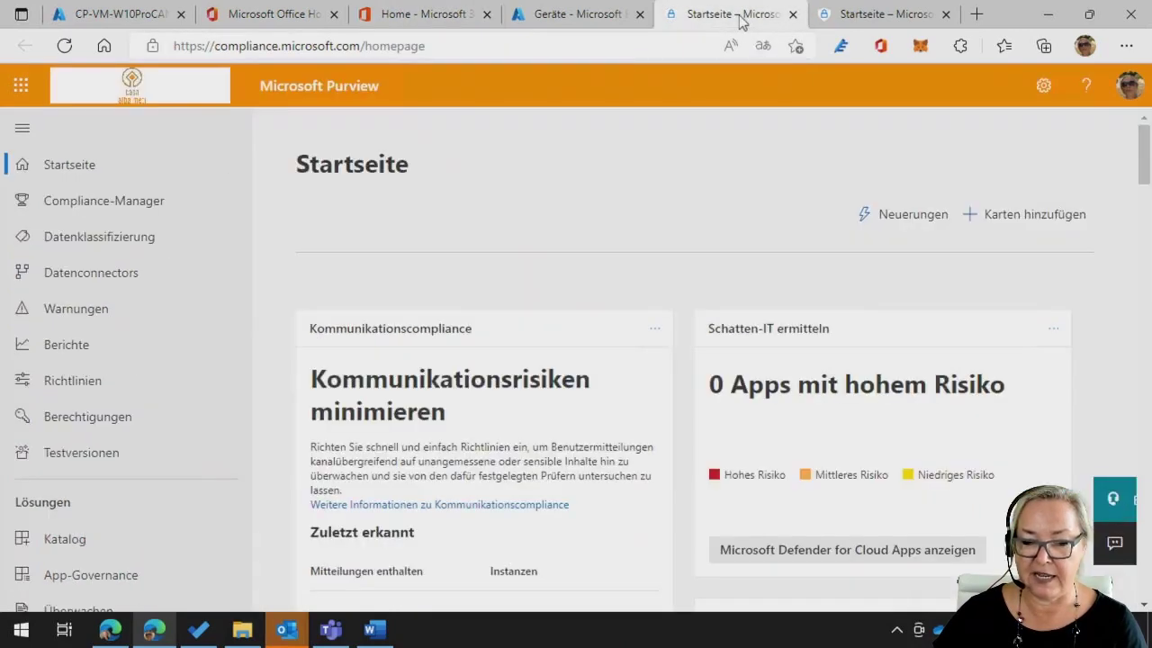
left_click(815, 21)
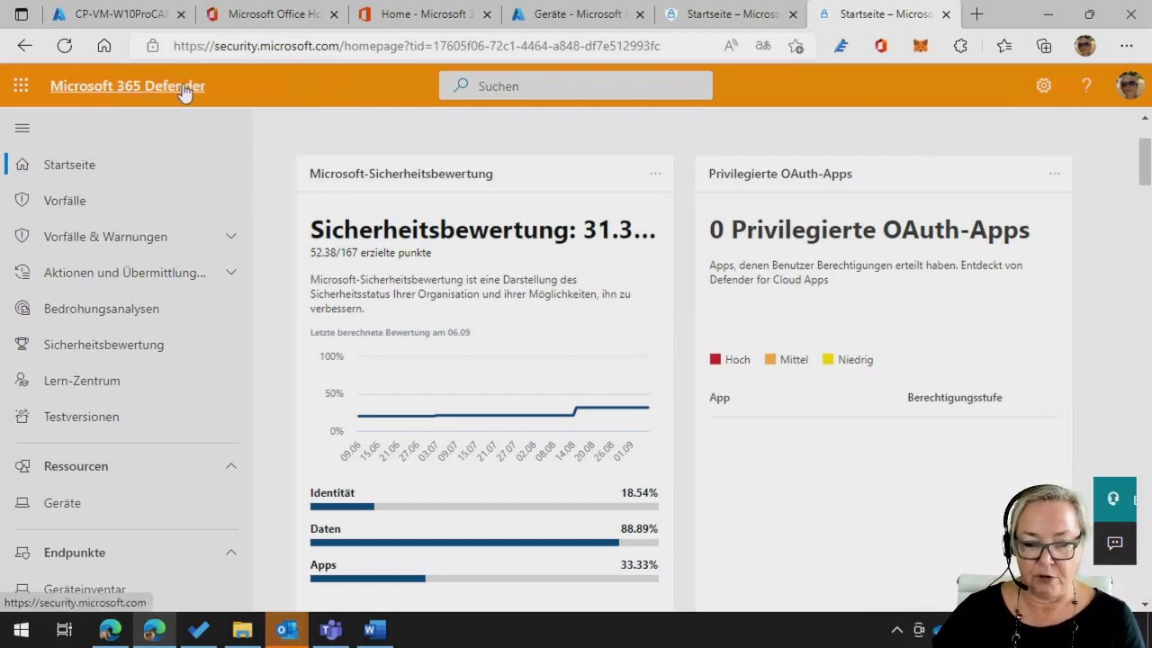
scroll(441, 265, "down", 5)
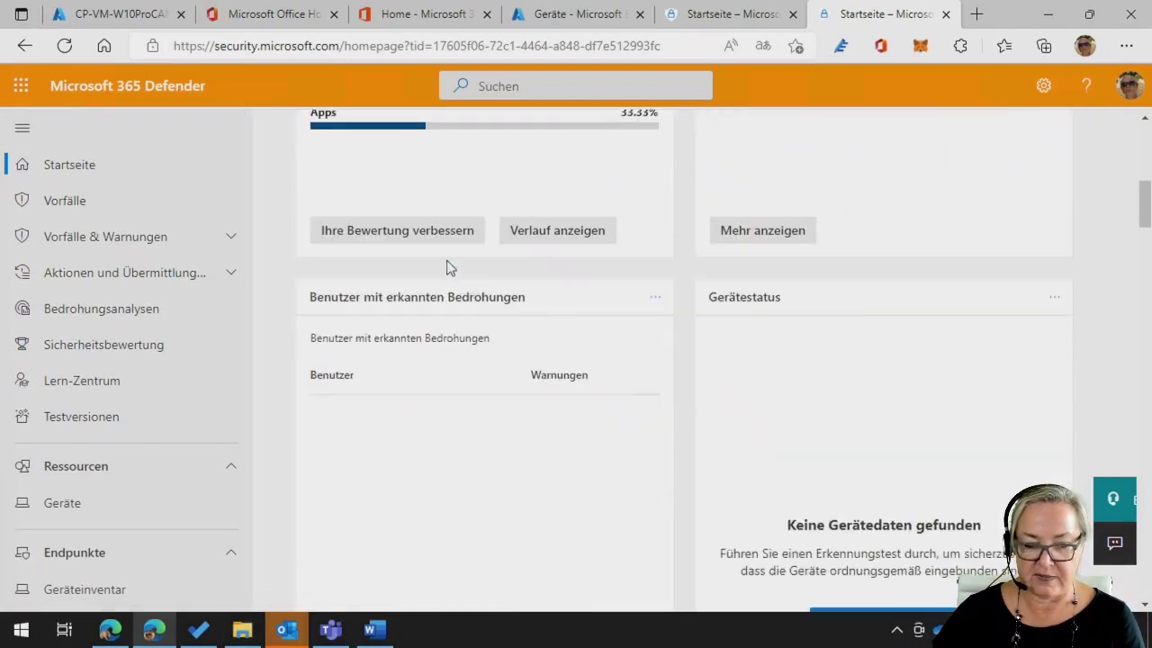
scroll(447, 268, "down", 1)
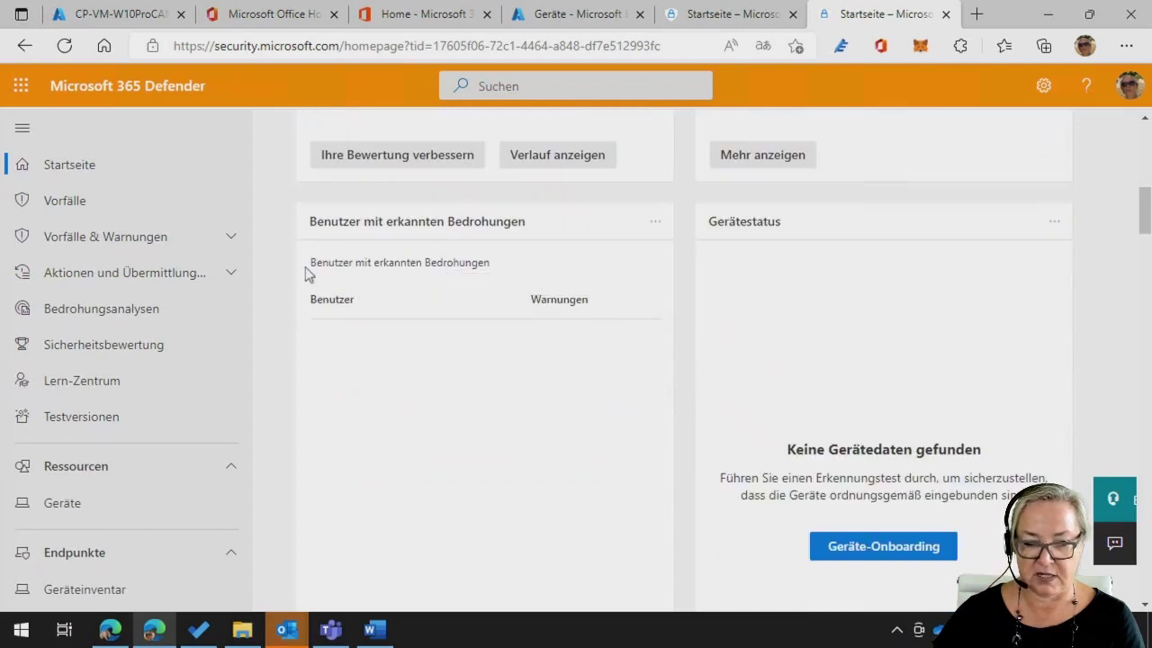
scroll(305, 274, "down", 7)
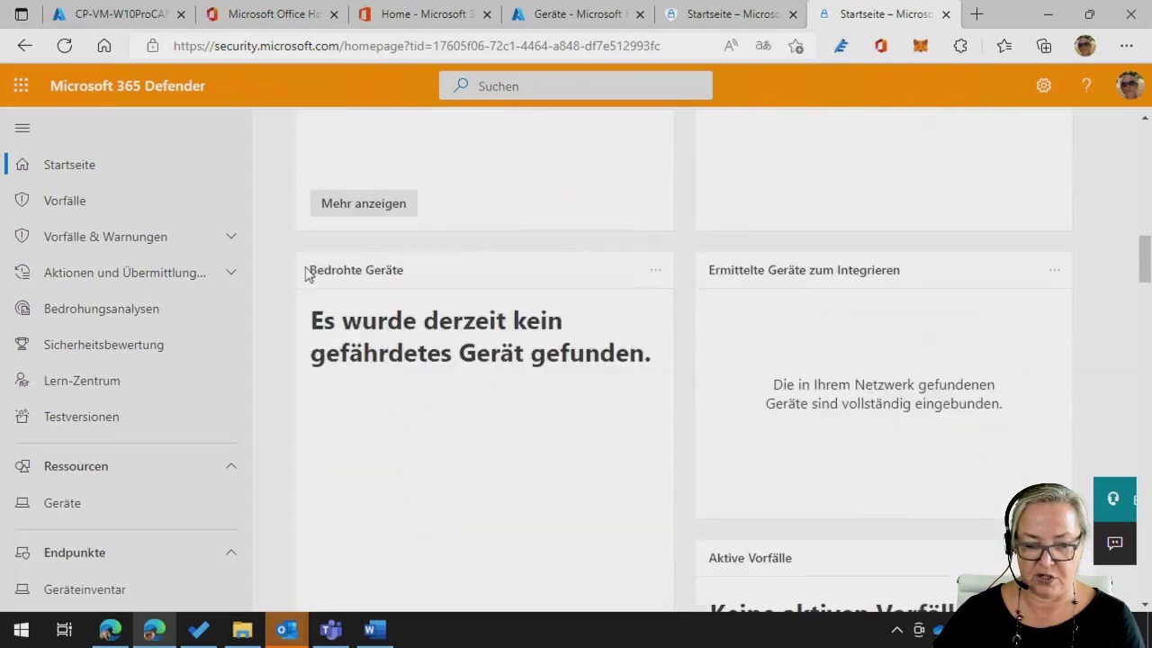
scroll(305, 275, "down", 3)
scroll(305, 275, "up", 10)
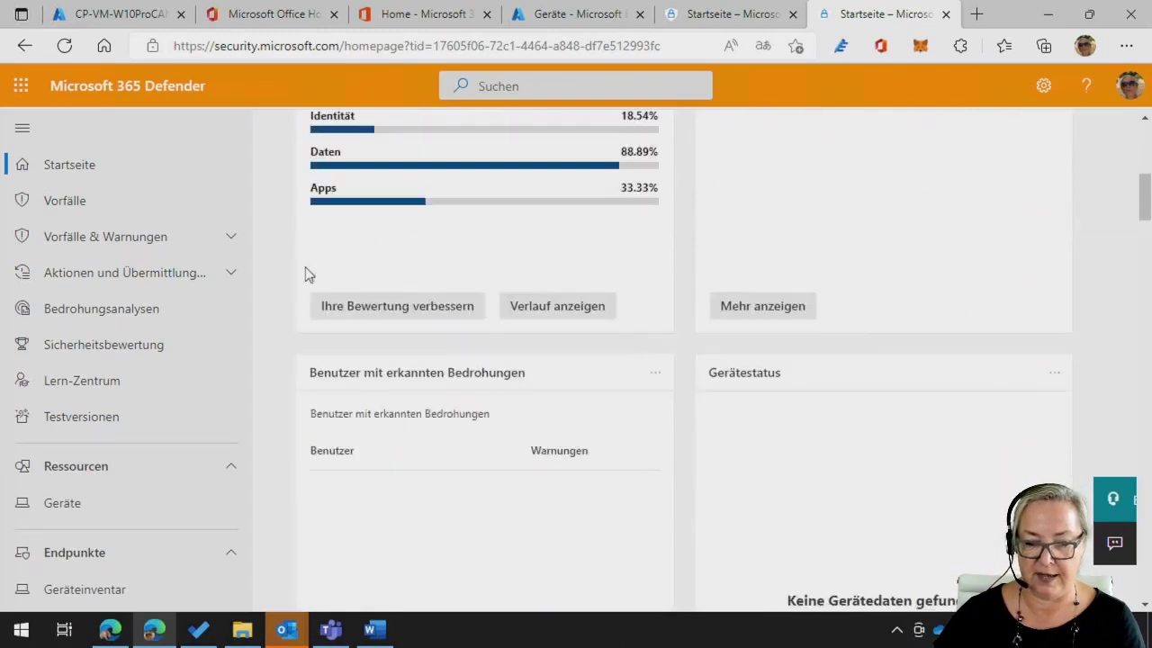
Examine the Identität, Daten and Apps scores and the score history in the Microsoft-Sicherheitsbewertung card.
scroll(305, 274, "down", 2)
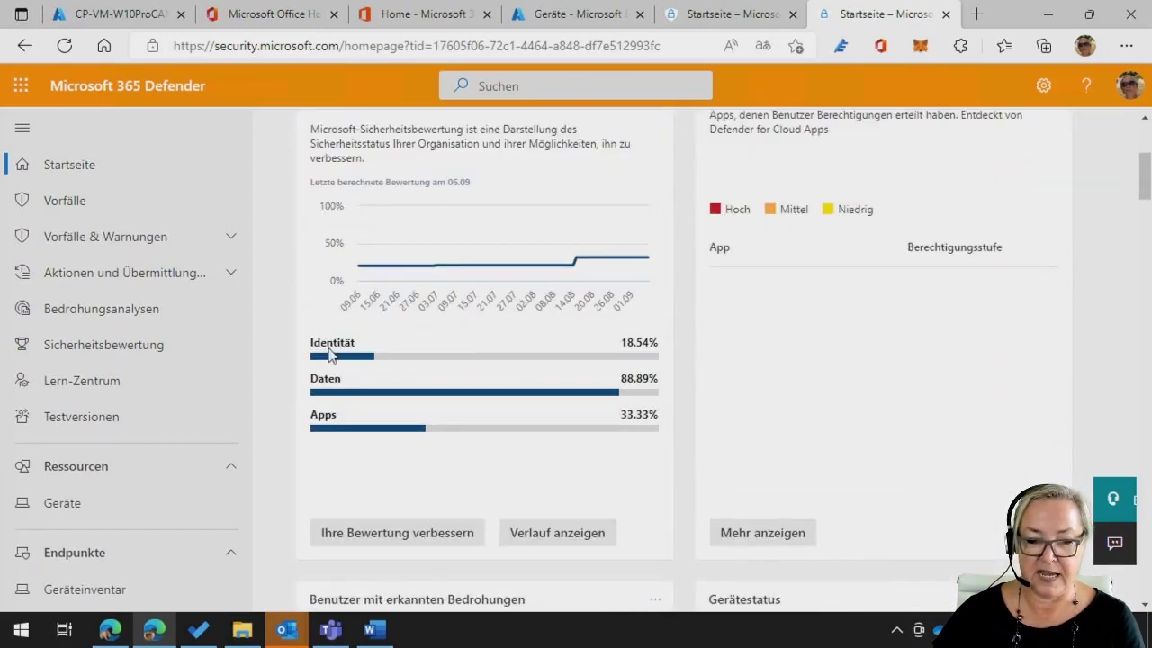
mouse_move(332, 354)
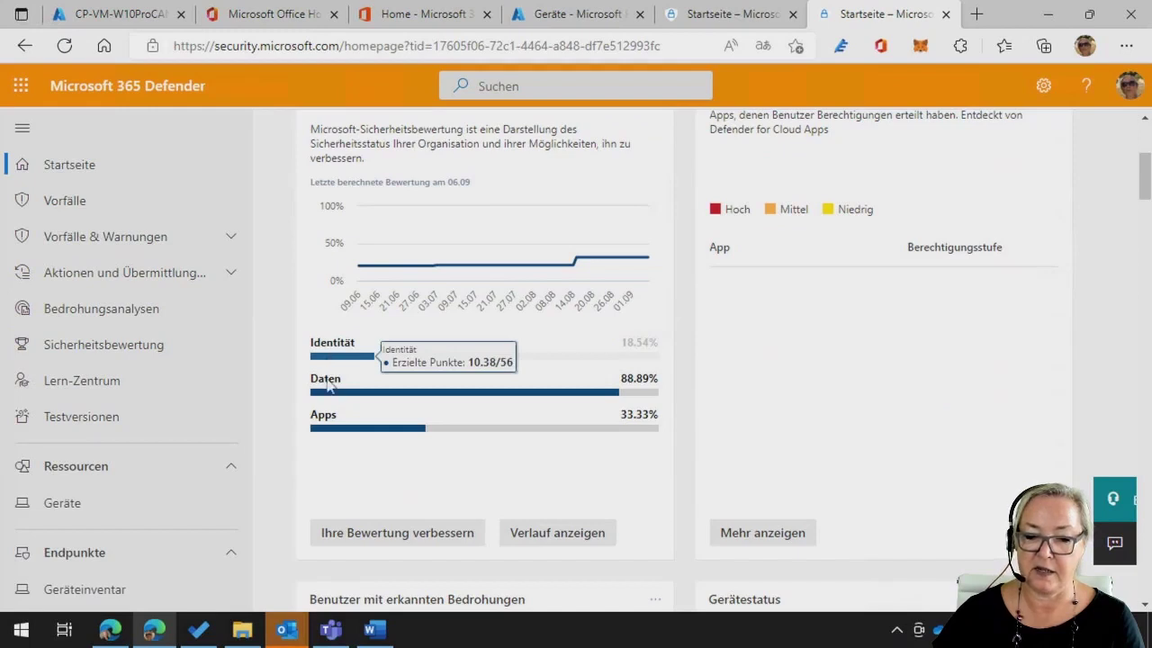
mouse_move(324, 412)
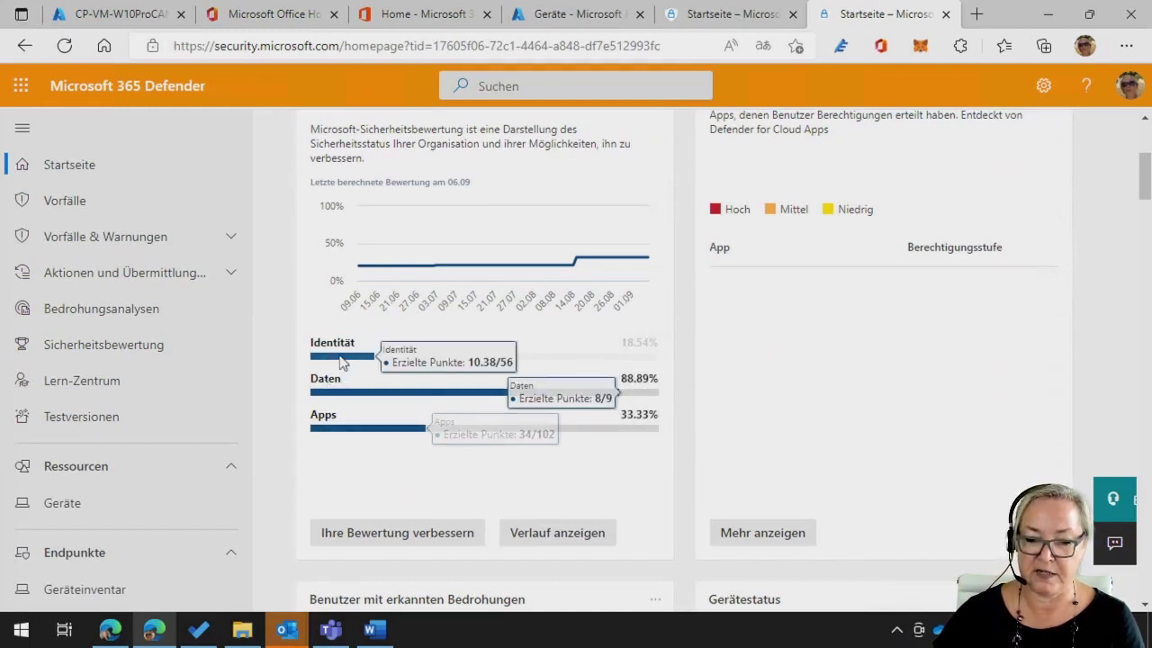
mouse_move(341, 393)
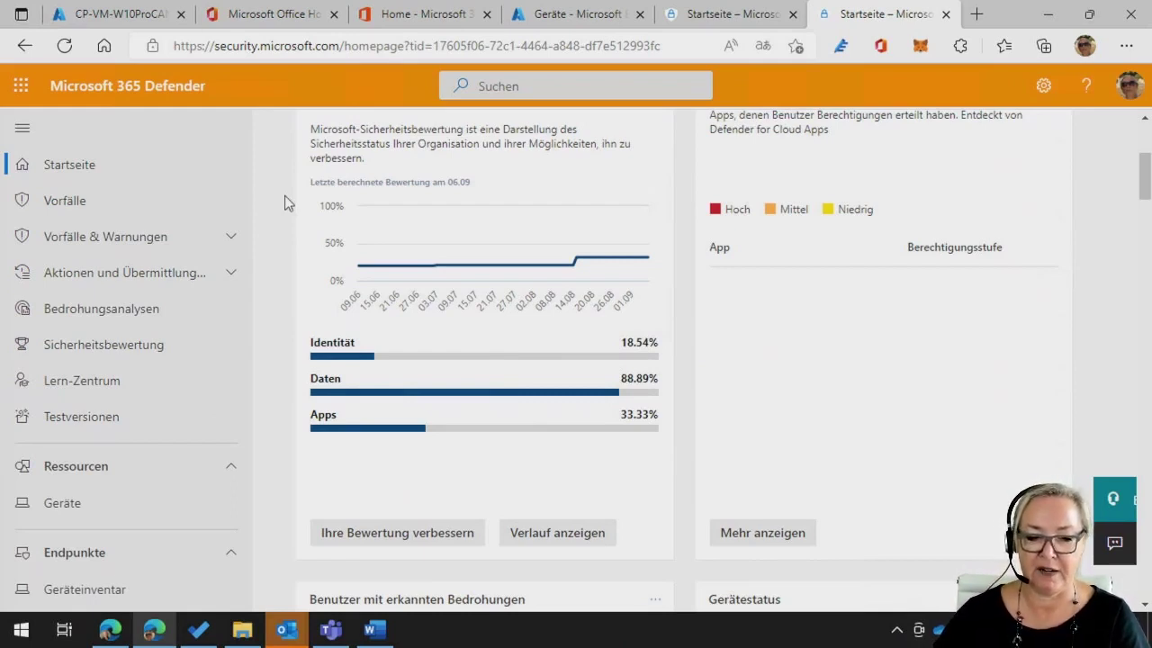
mouse_move(587, 256)
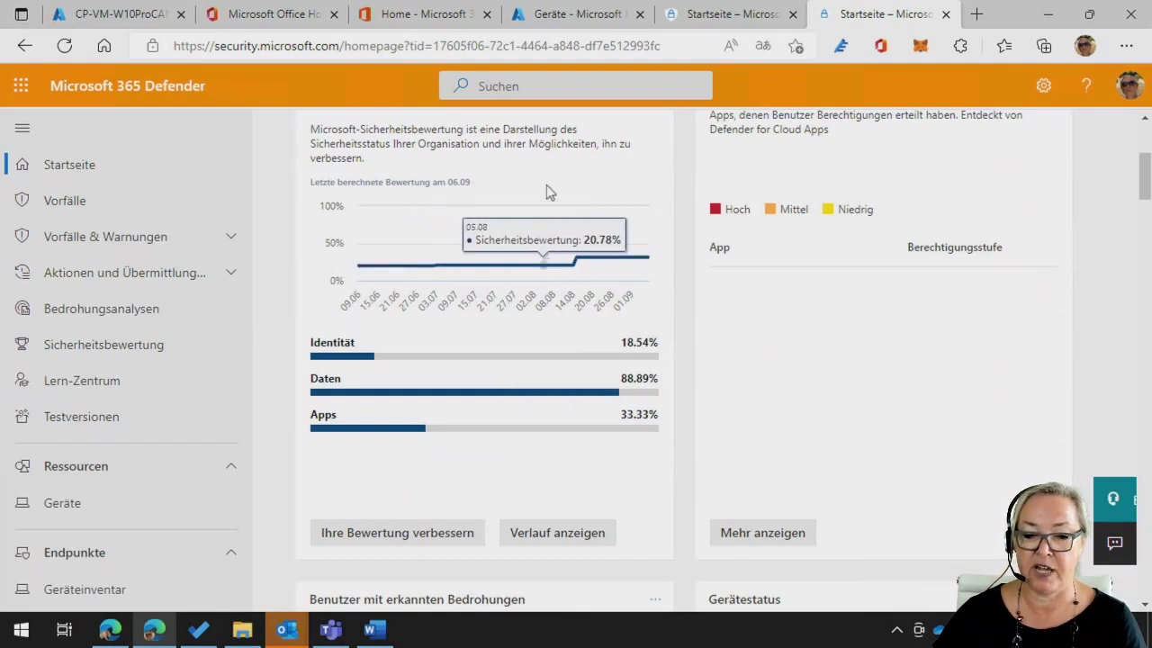
Review the Microsoft Purview navigation entries and close the Purview page.
left_click(744, 21)
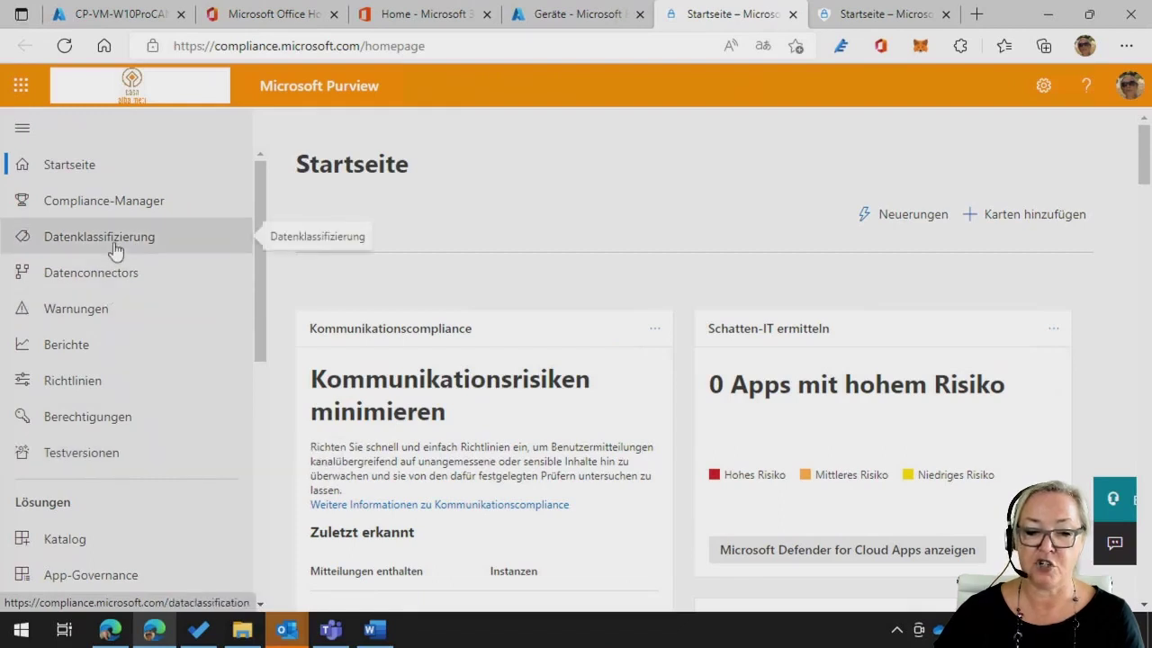
scroll(114, 248, "down", 5)
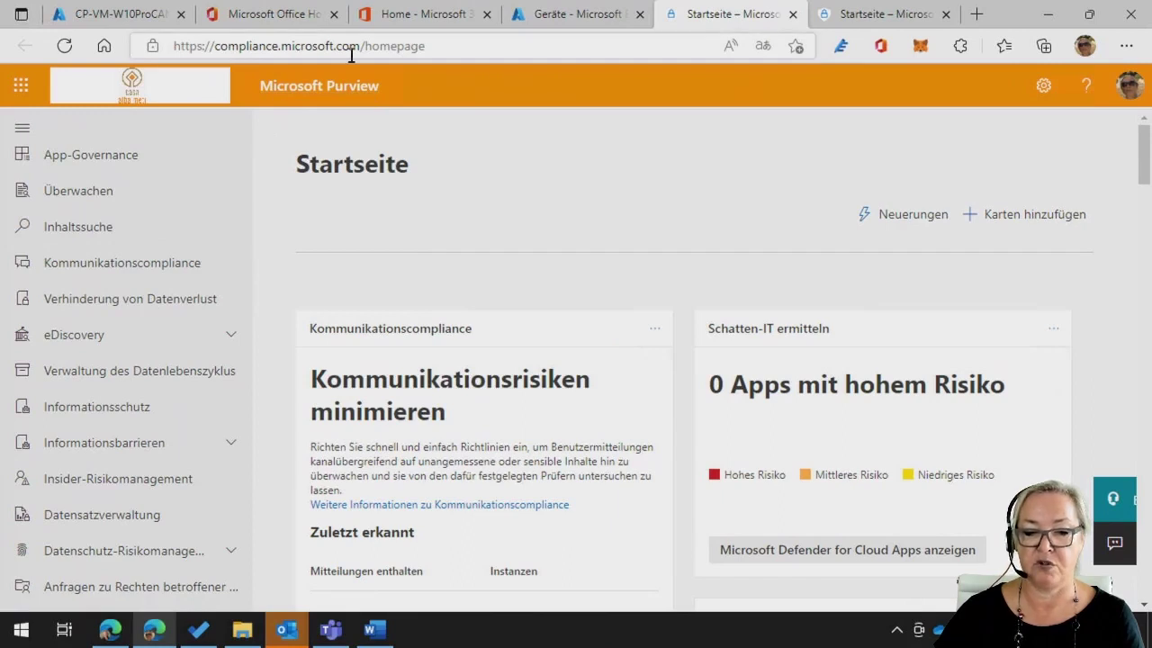
left_click(792, 14)
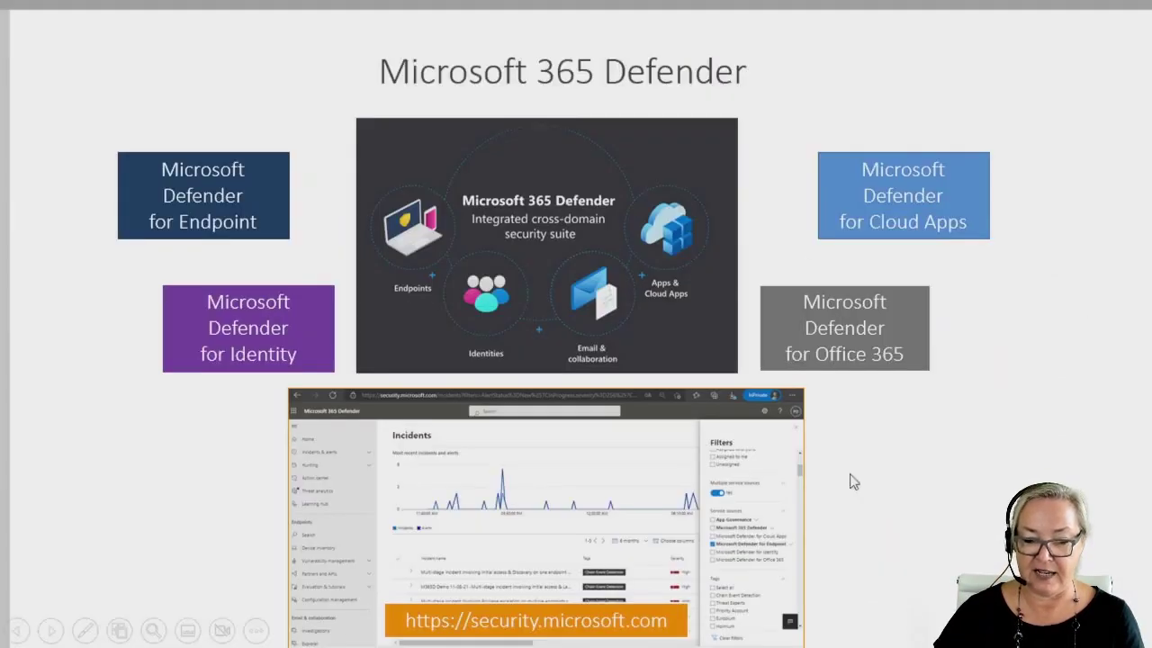
left_click(1053, 148)
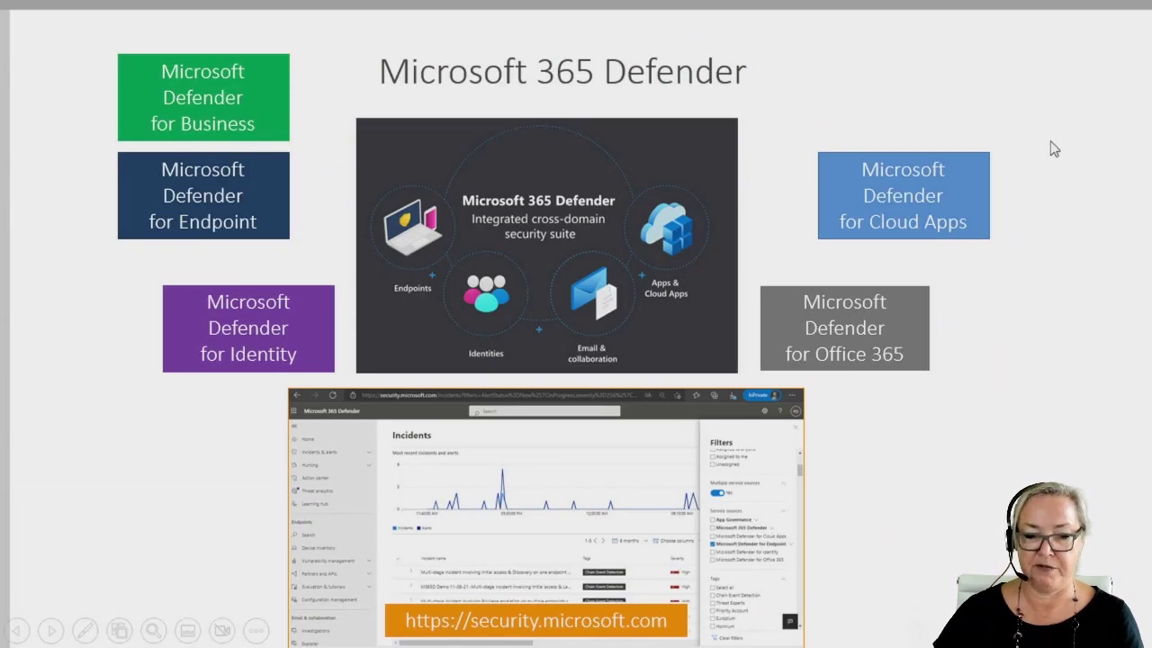
left_click(1053, 148)
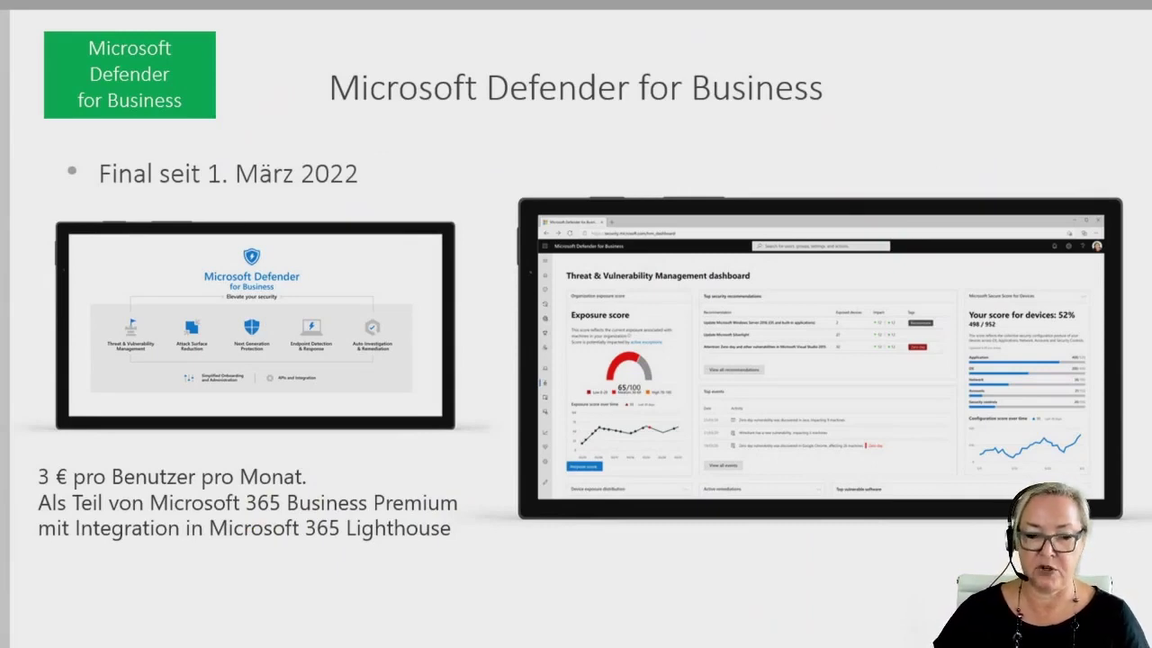
left_click(322, 125)
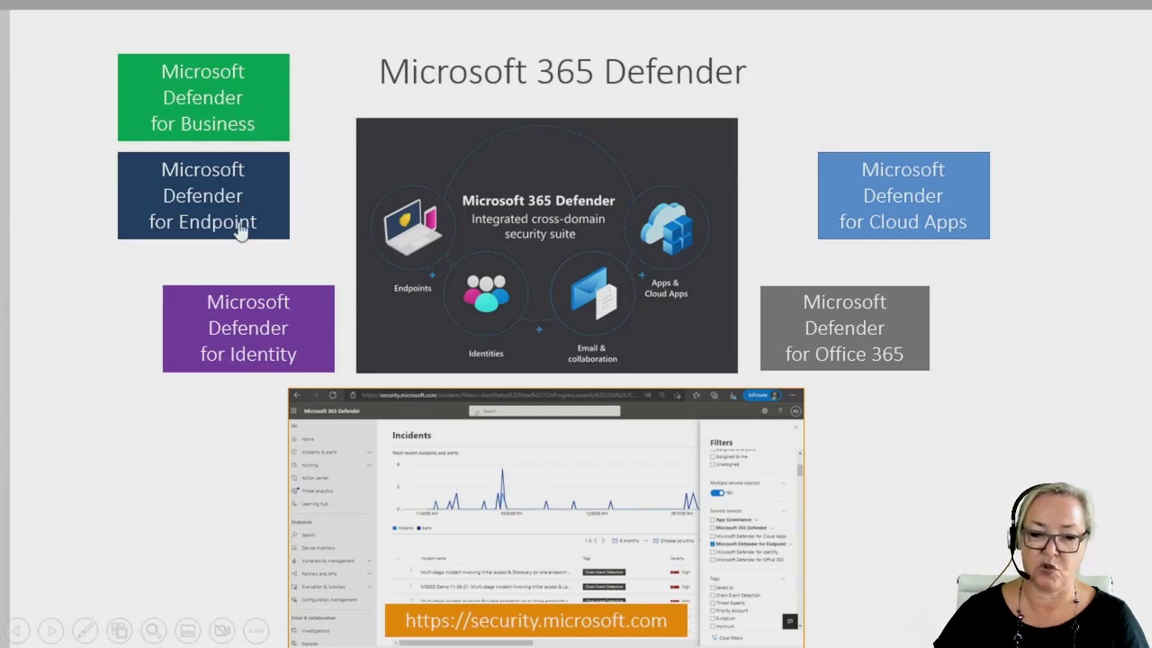
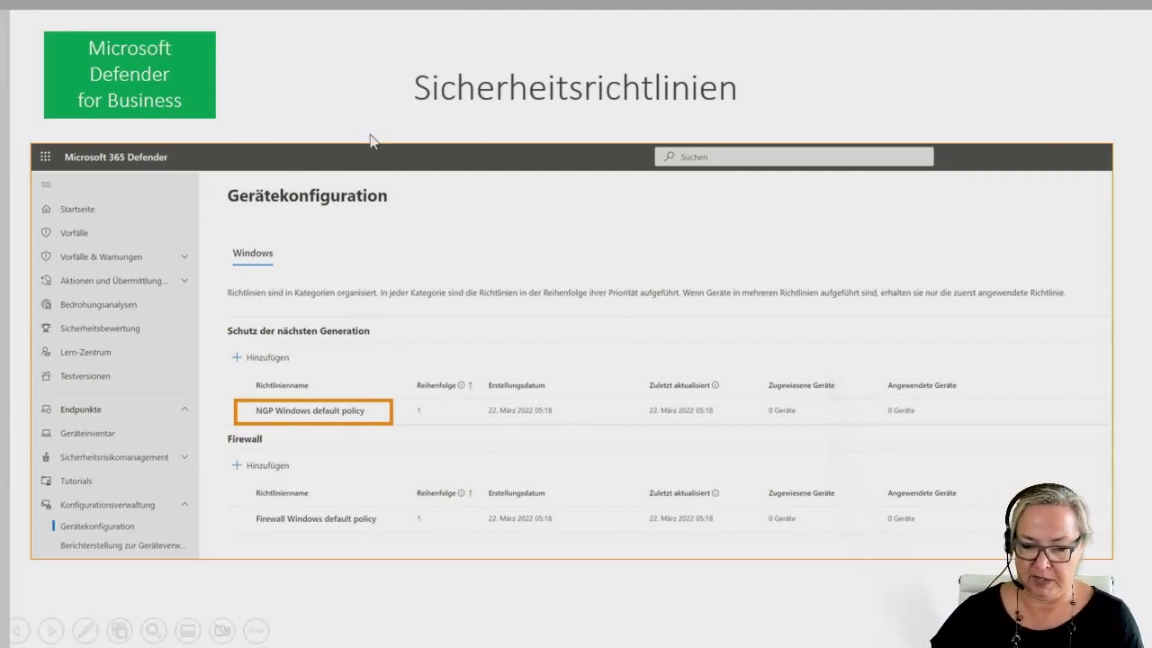
left_click(986, 122)
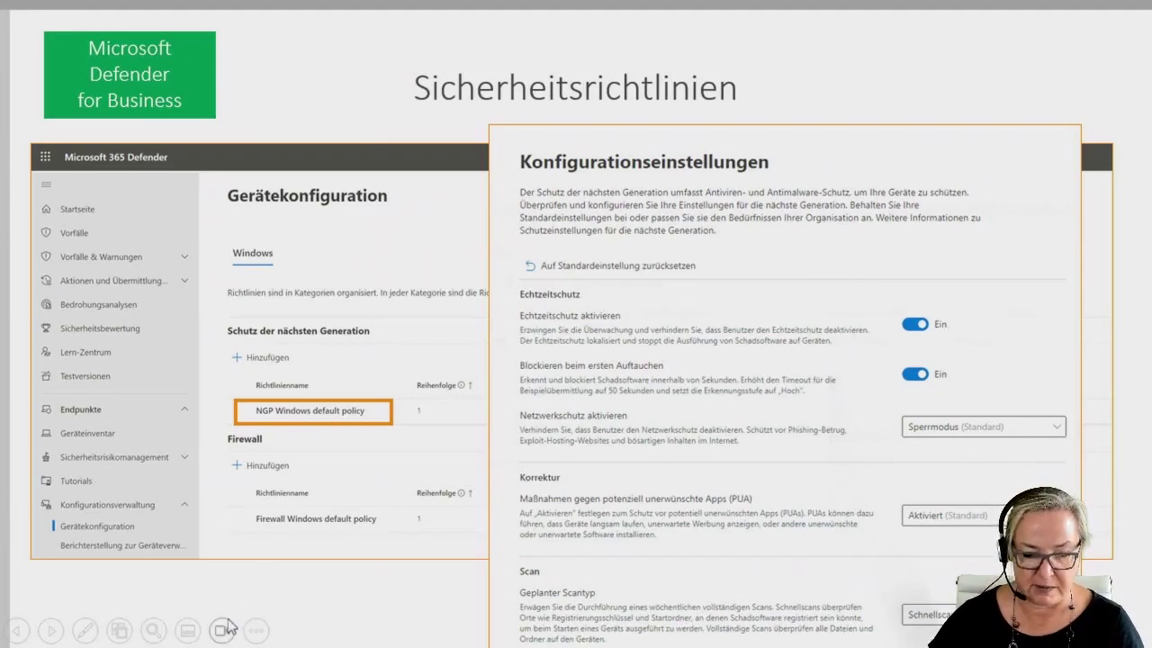
left_click(154, 629)
left_click(752, 385)
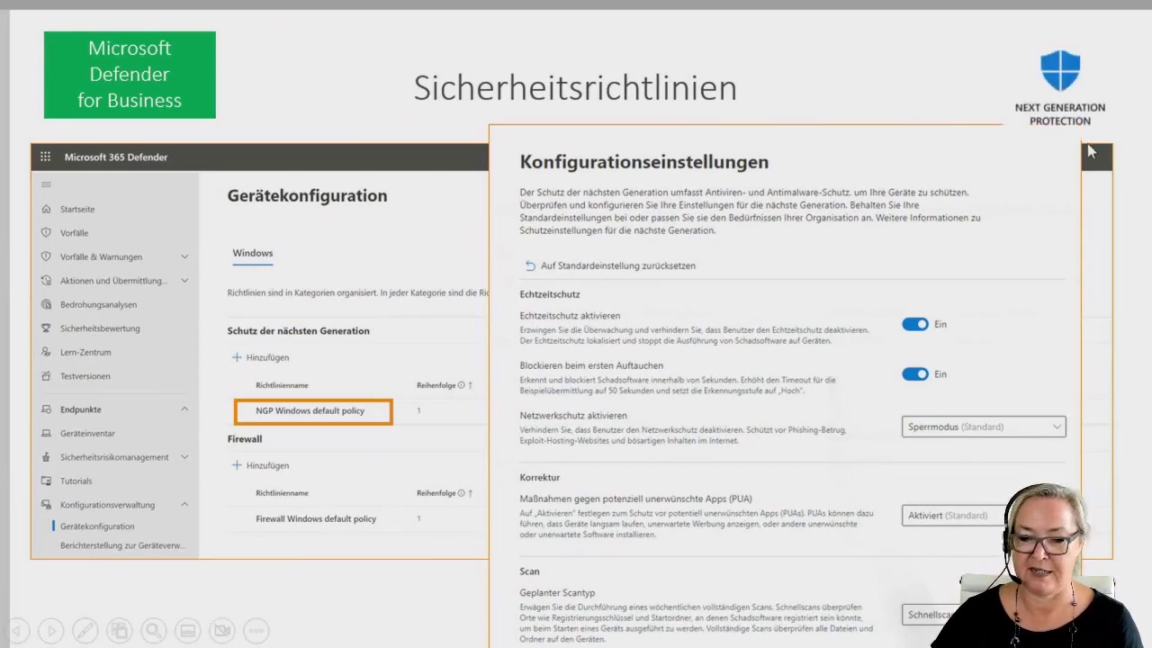
left_click(864, 93)
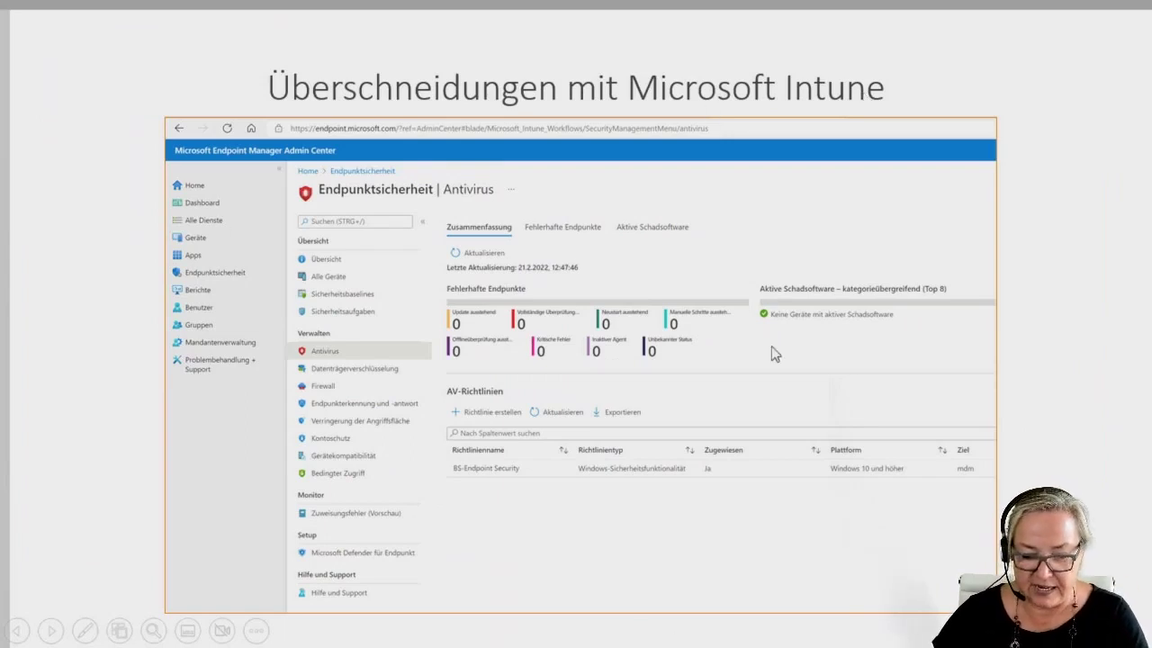
Return from the slide show to the Edge browser and open the Alle Geräte list in the Microsoft Endpoint Manager Admin Center.
key("super")
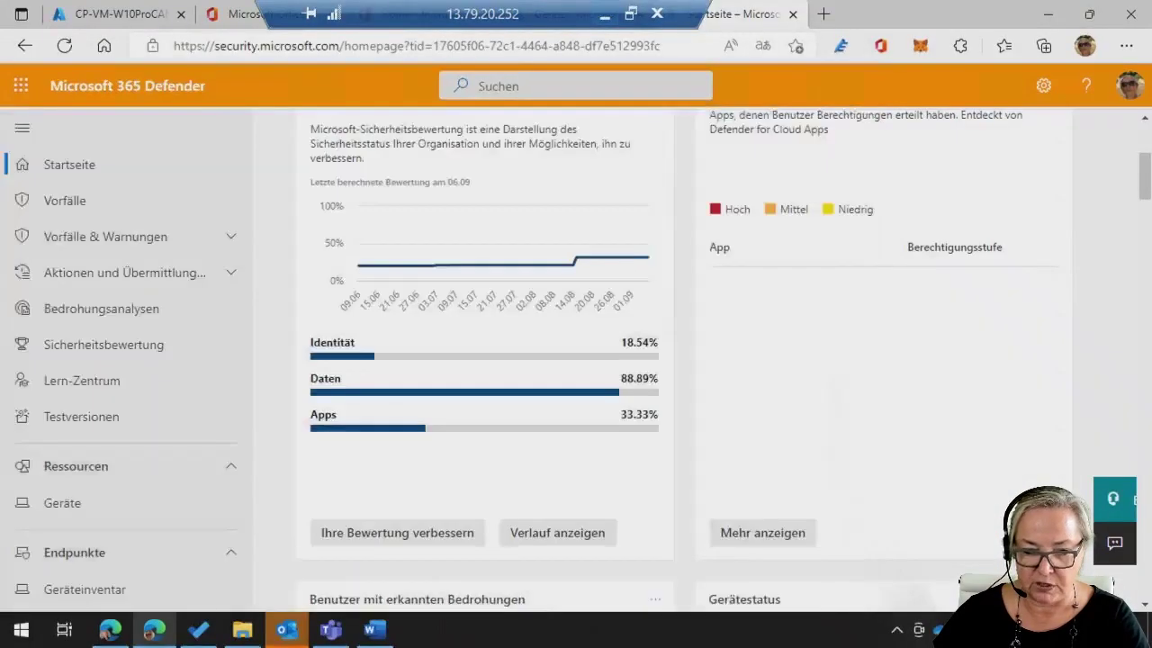
left_click(590, 633)
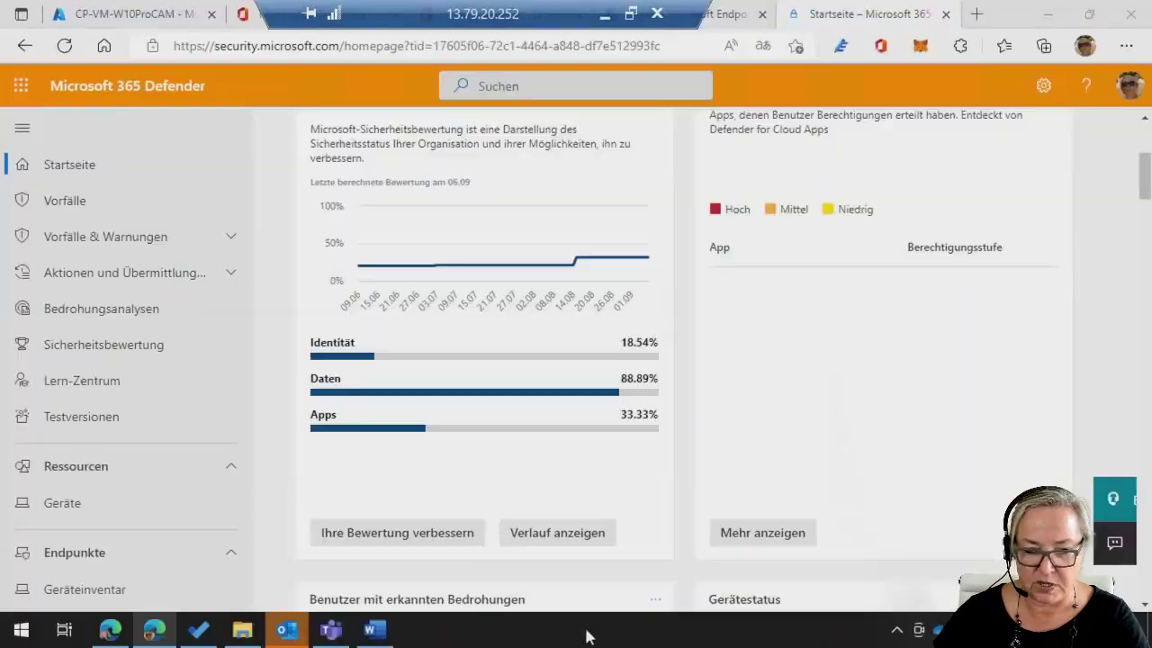
mouse_move(628, 252)
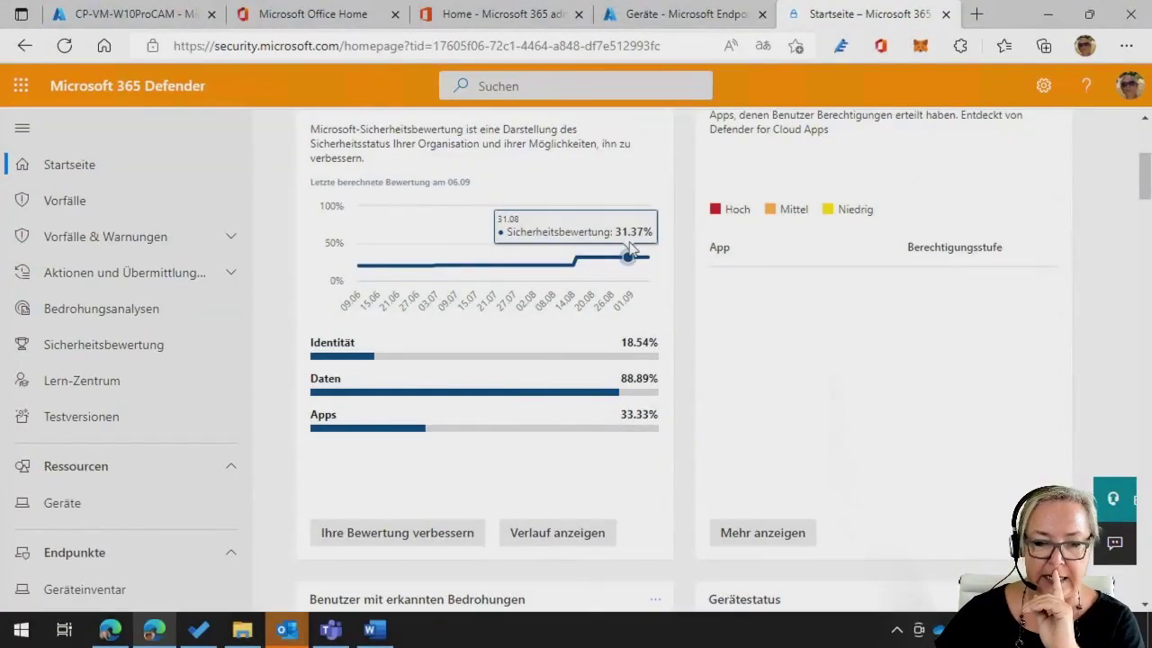
left_click(679, 23)
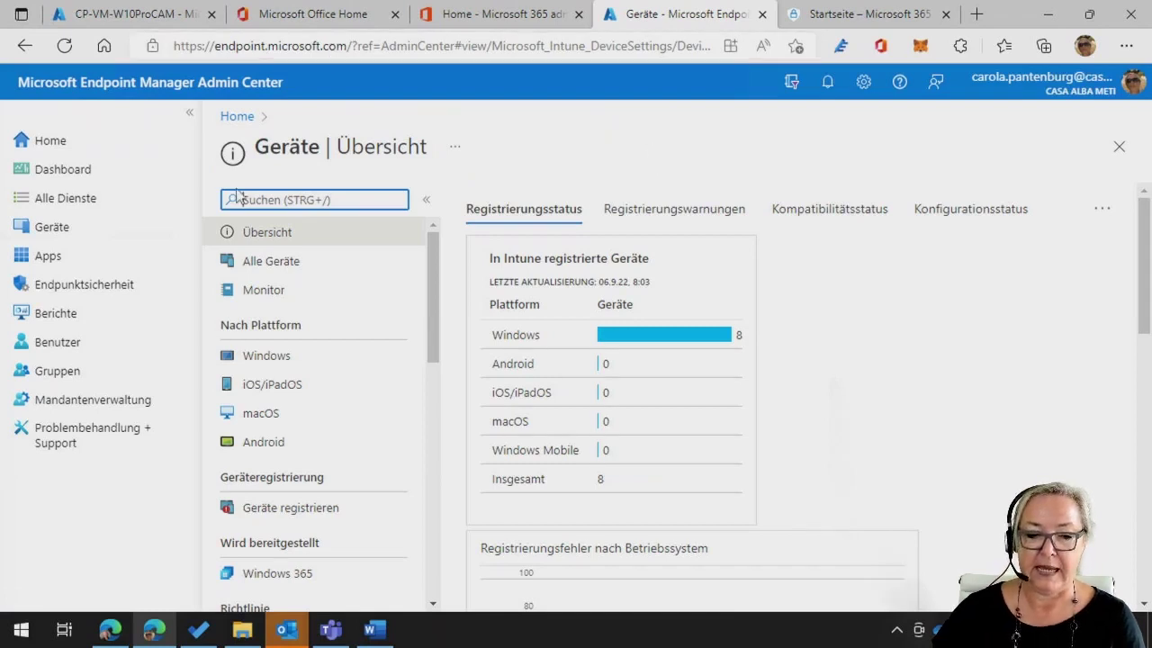
left_click(81, 239)
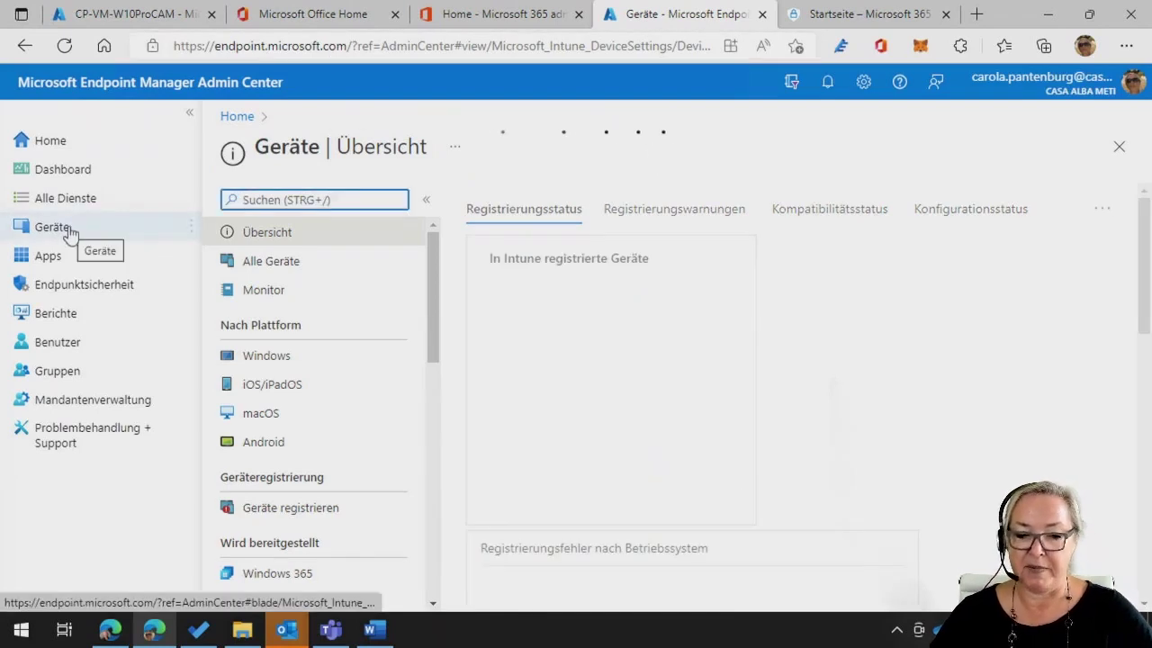
left_click(253, 260)
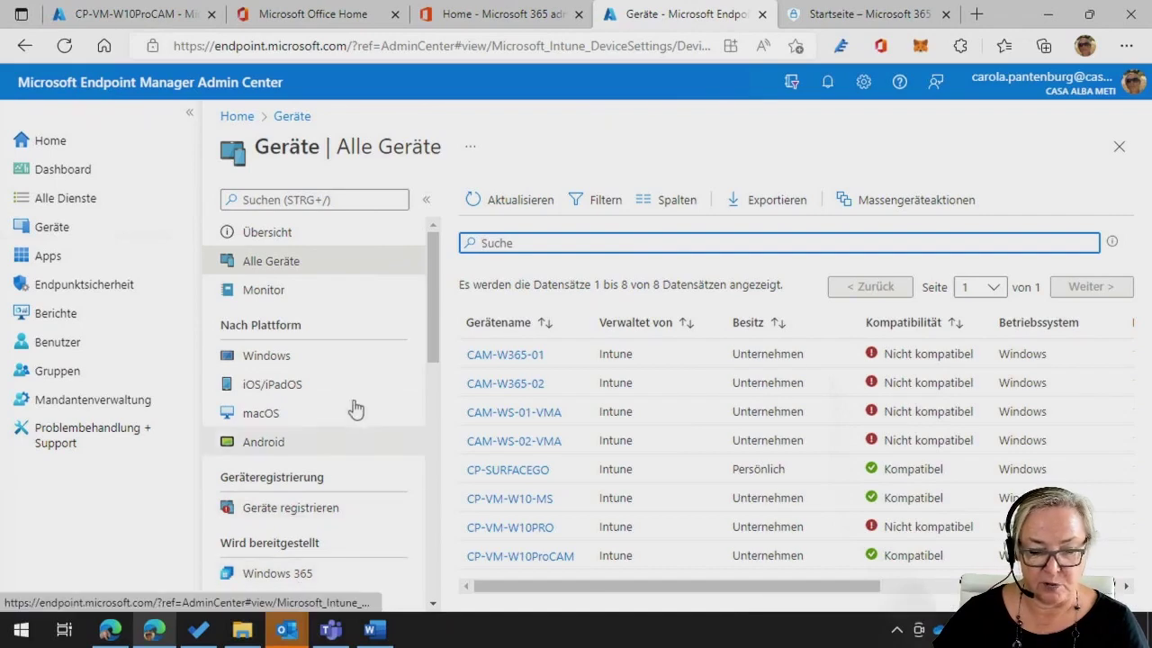
Under Endpunktsicherheit, view the Antivirus summary and open the Microsoft Defender für Endpunkt setup page.
left_click(78, 294)
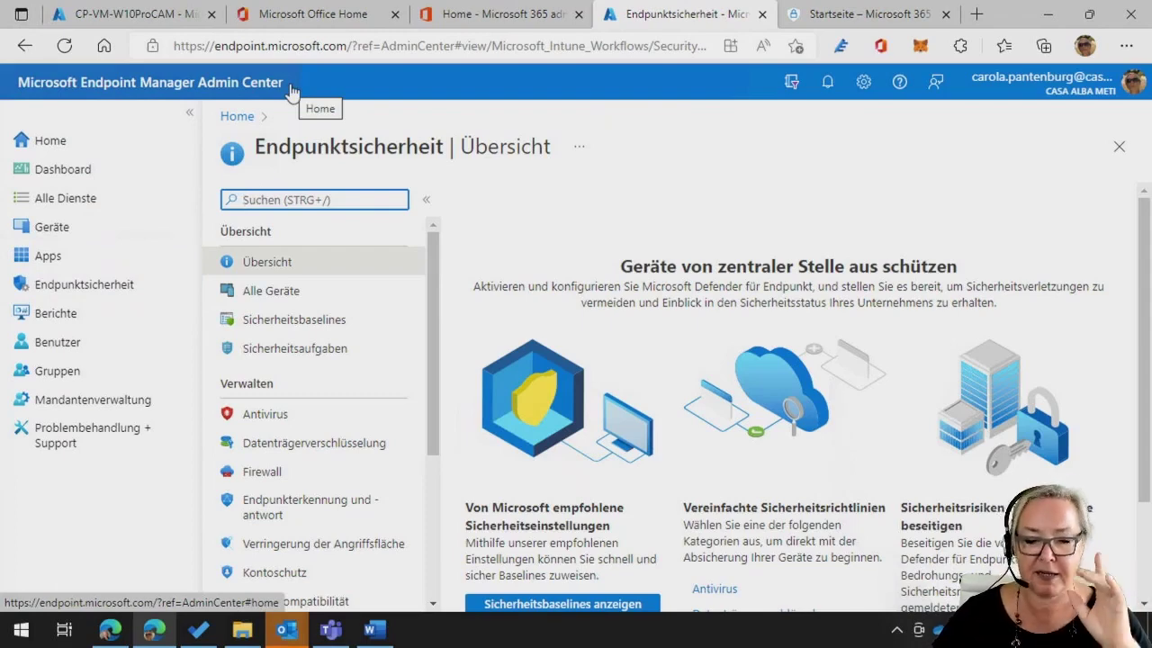
left_click(284, 426)
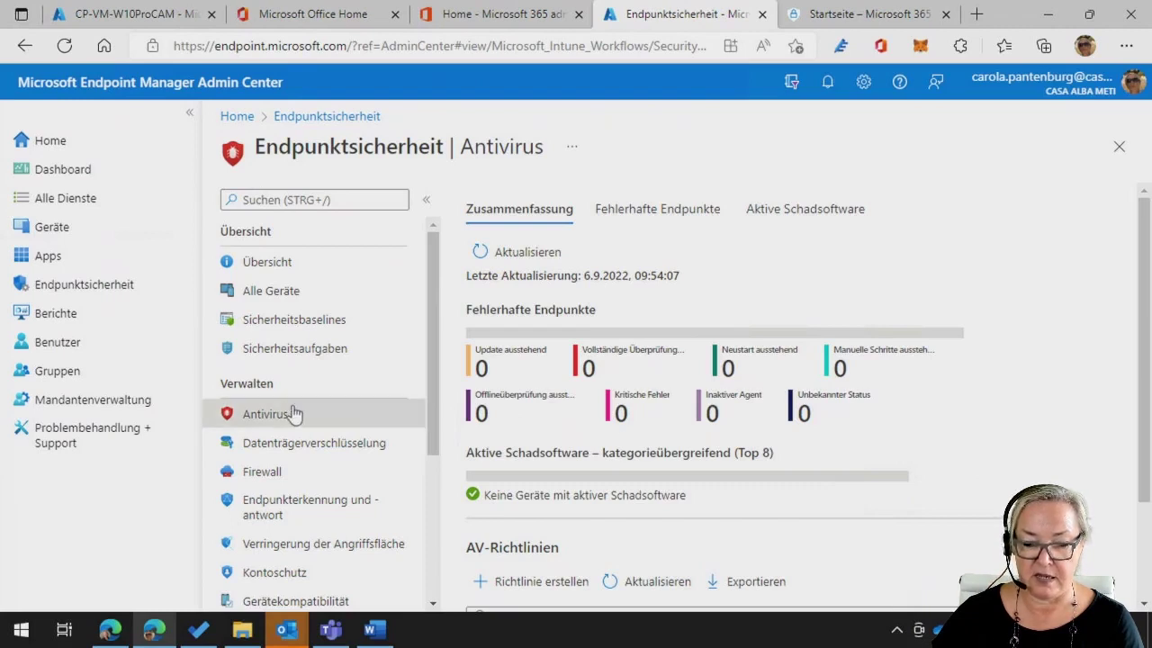
scroll(286, 414, "down", 5)
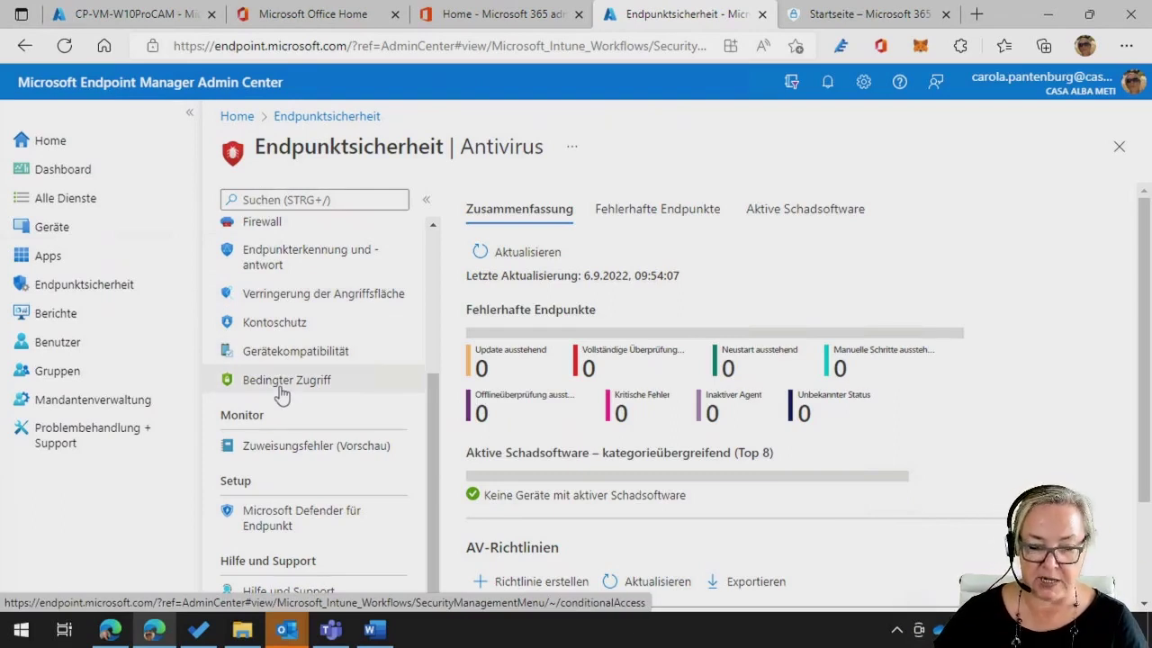
left_click(347, 522)
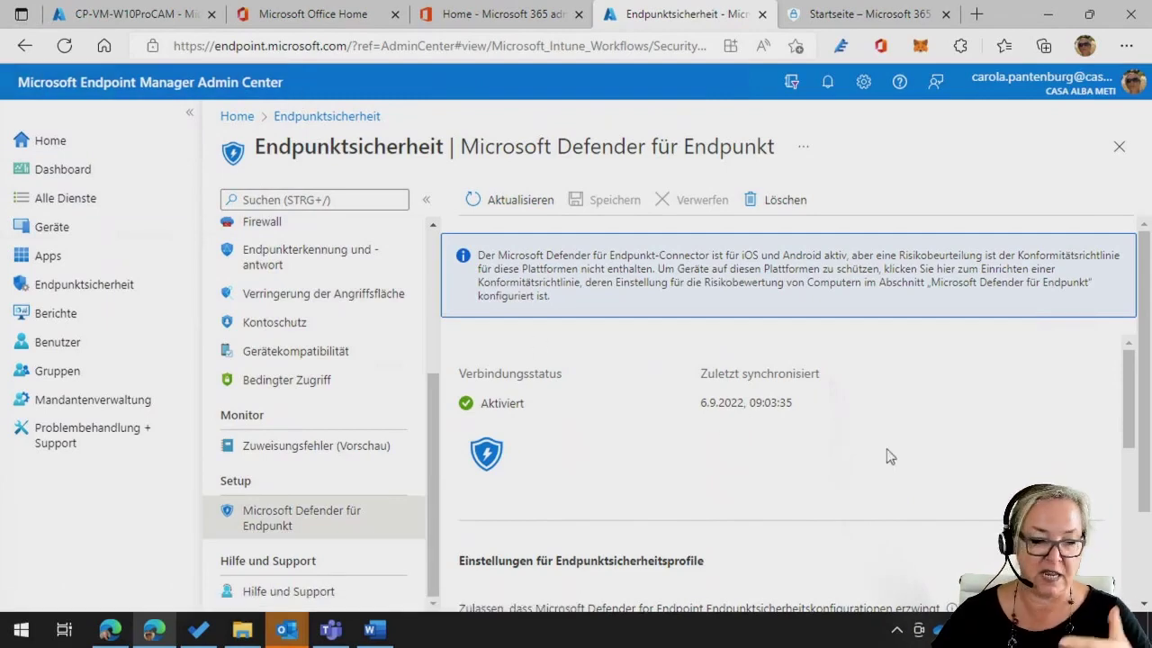
Review the Microsoft Defender für Endpunkt connector settings down to the device sensor chart, and return to the slide show.
scroll(887, 456, "down", 3)
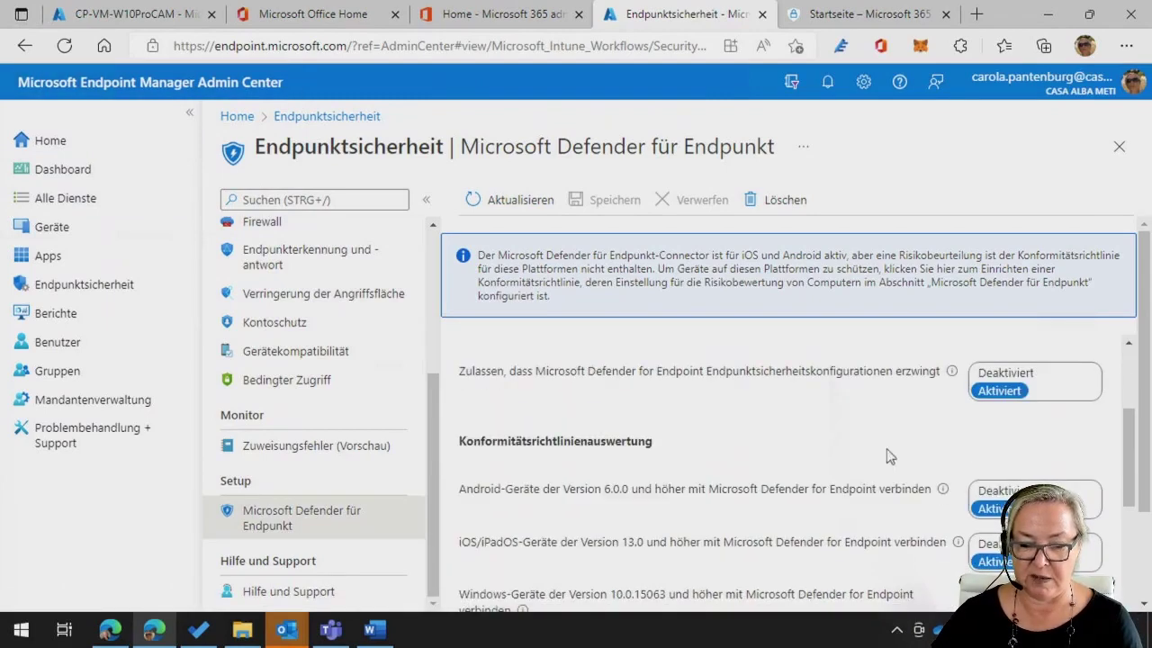
scroll(886, 456, "up", 1)
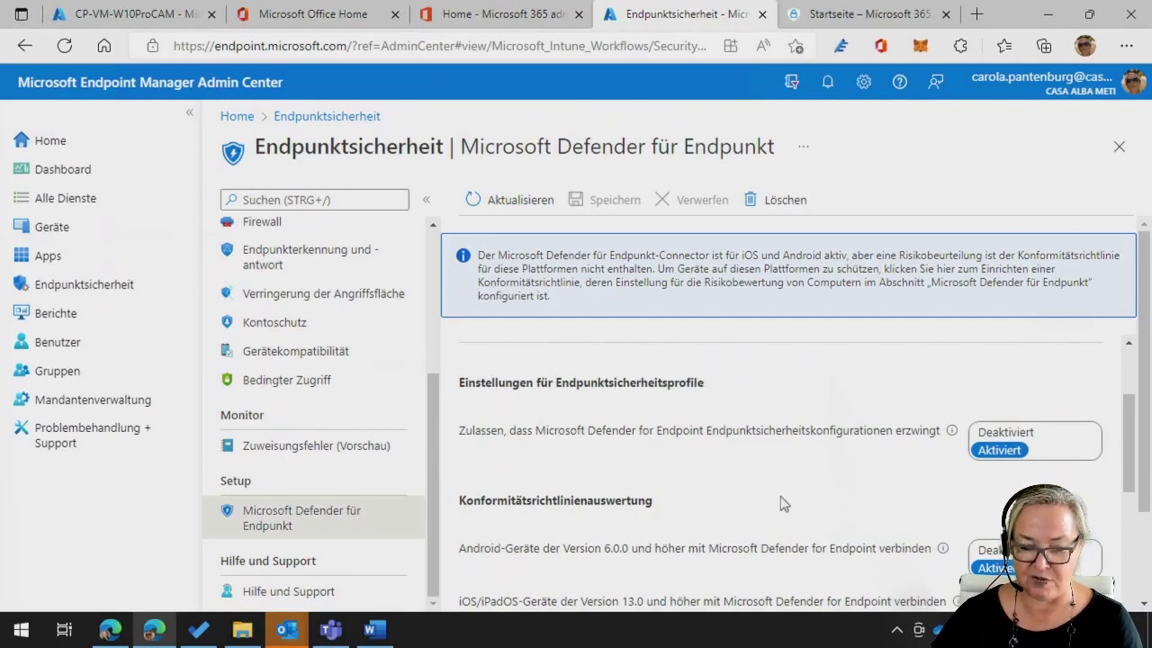
scroll(780, 496, "down", 5)
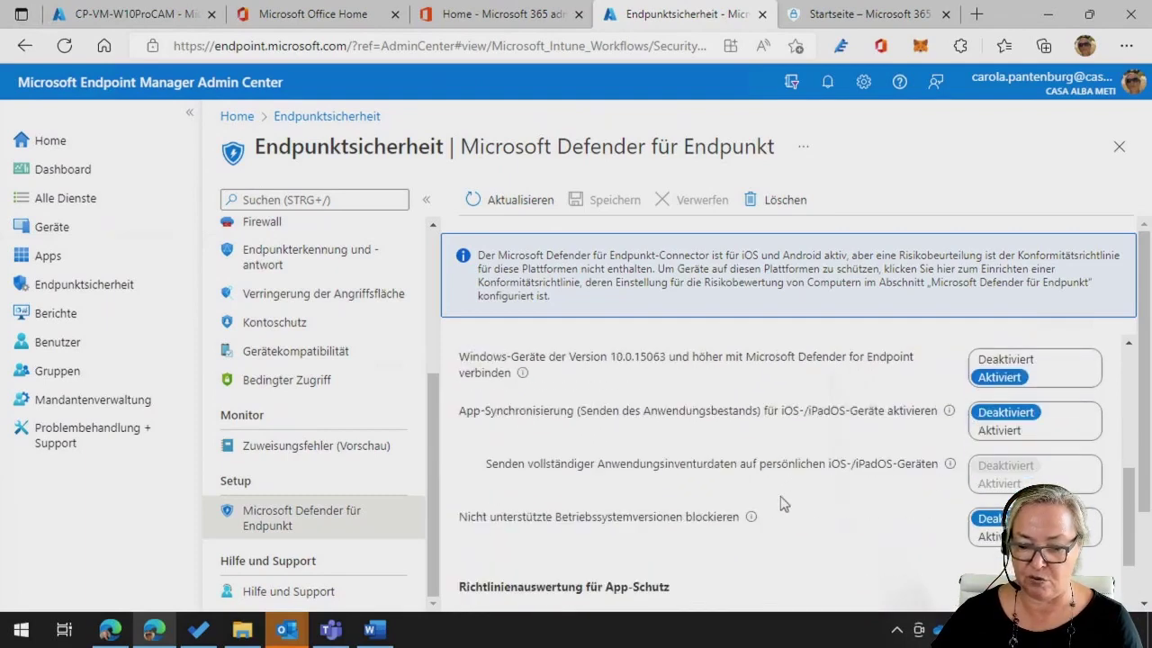
scroll(782, 503, "down", 5)
scroll(783, 504, "down", 5)
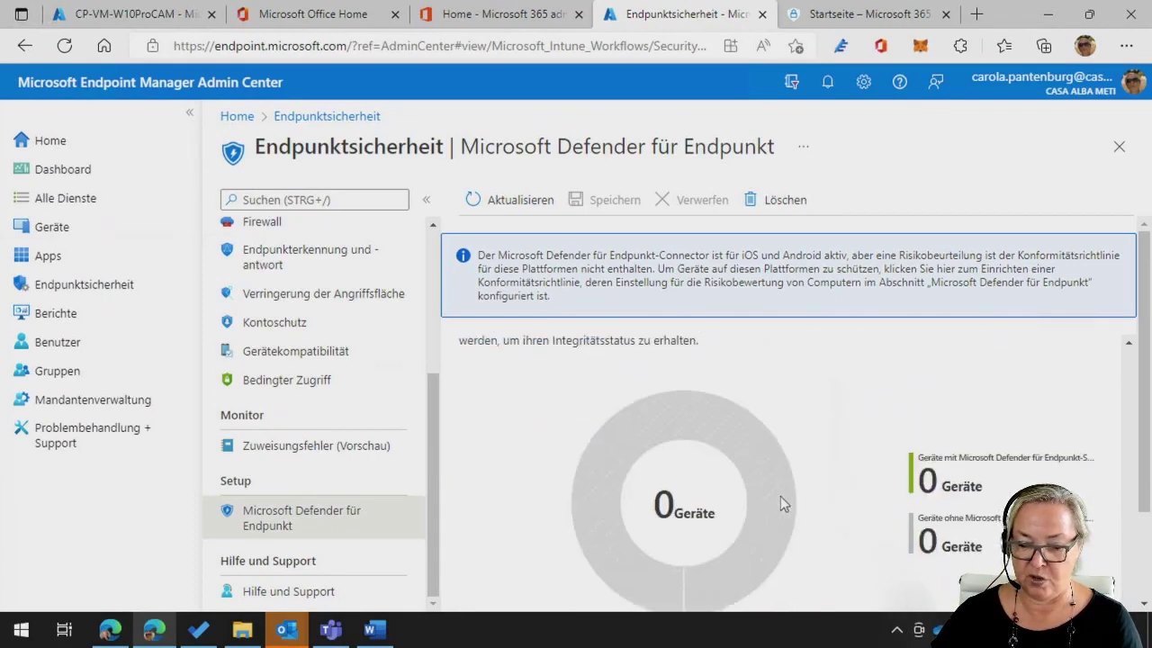
scroll(780, 496, "down", 3)
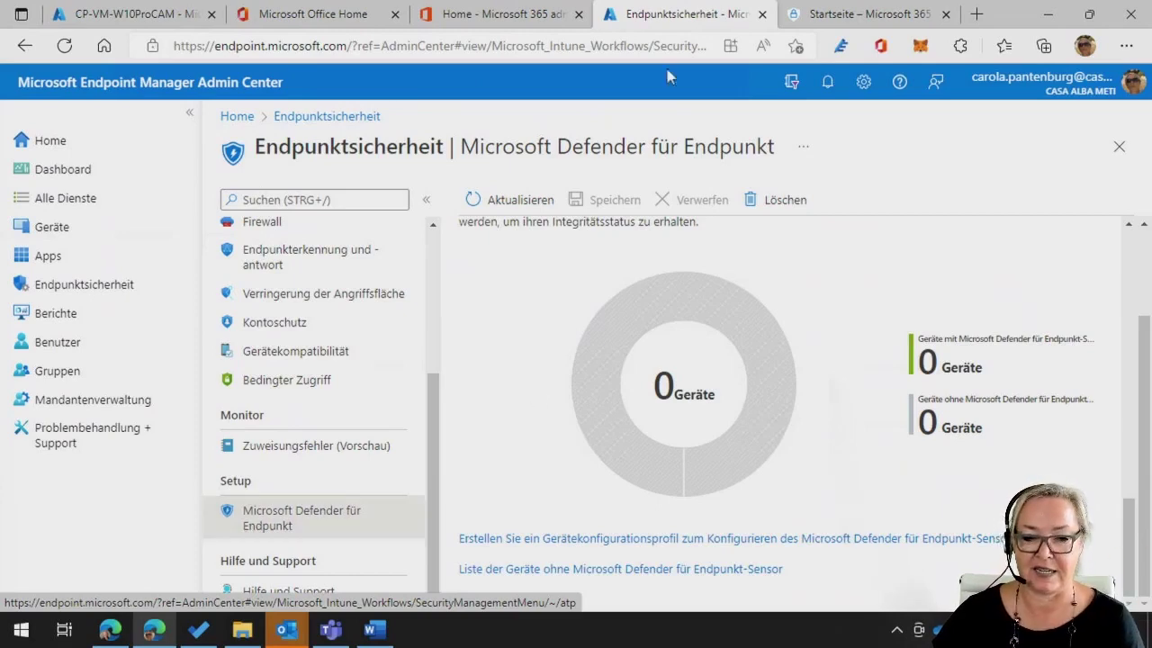
mouse_move(657, 39)
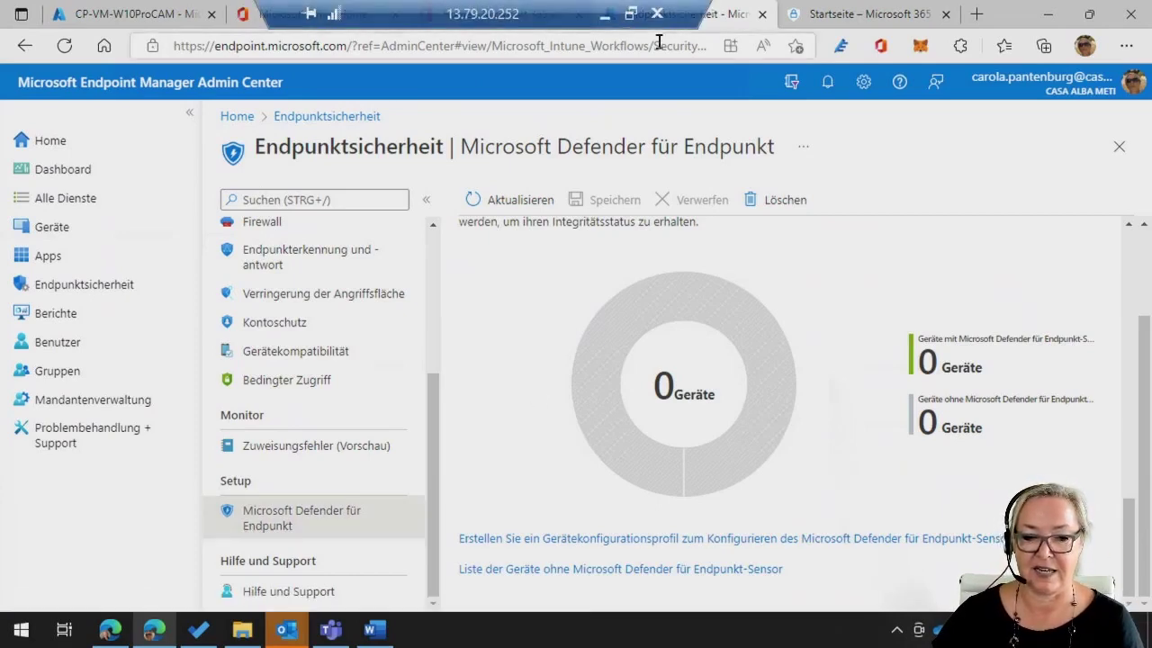
left_click(605, 20)
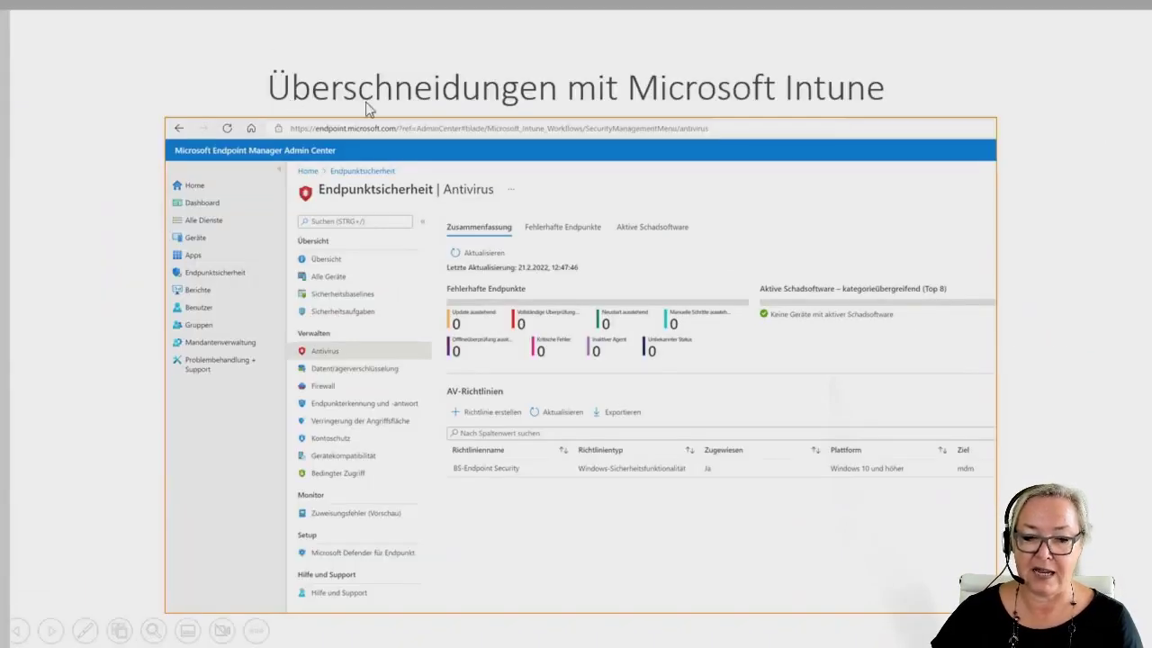
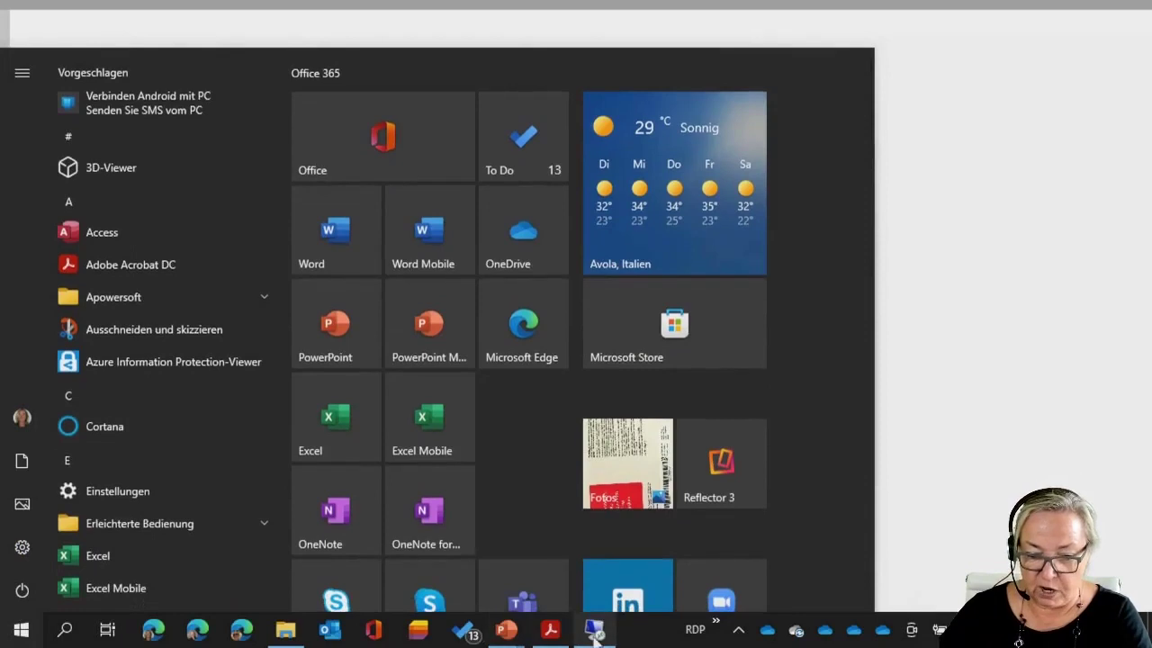
Switch back to the remote desktop's other Edge window and open the Azure Active Directory Admin Center from the Microsoft 365 admin center.
left_click(594, 629)
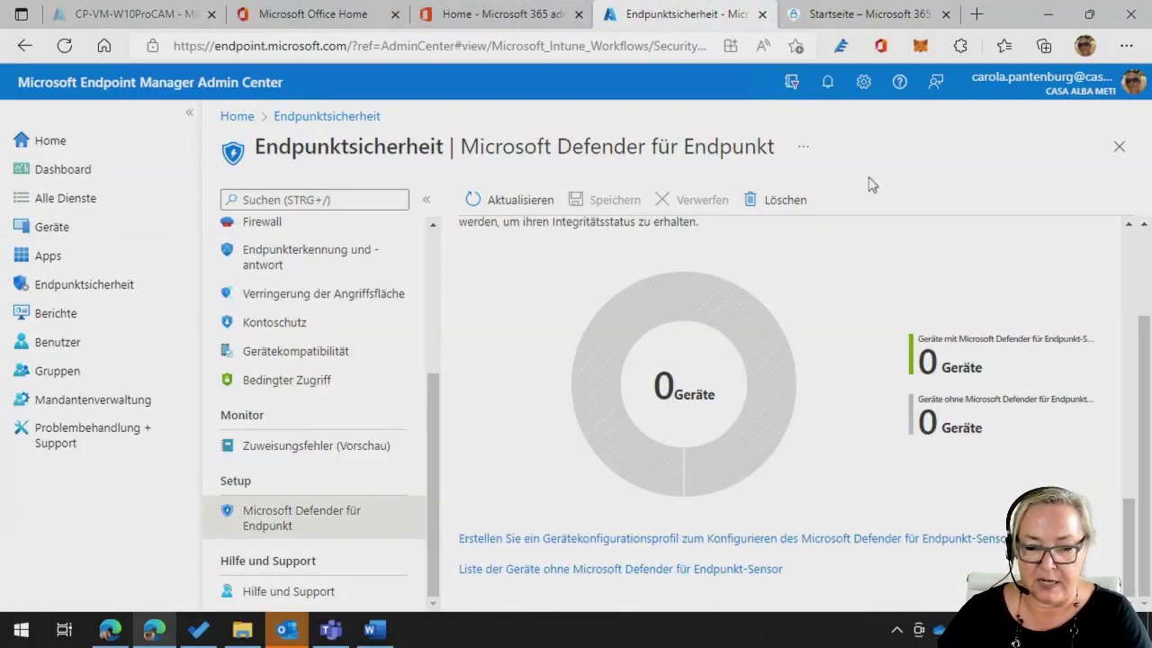
left_click(110, 630)
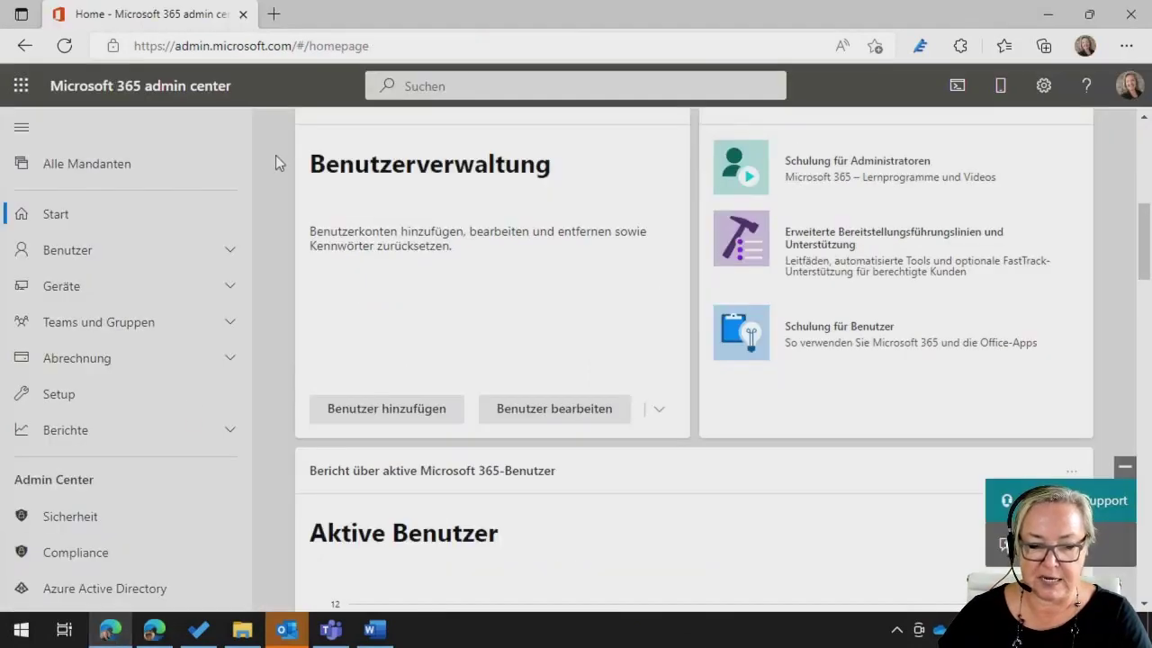
left_click(69, 590)
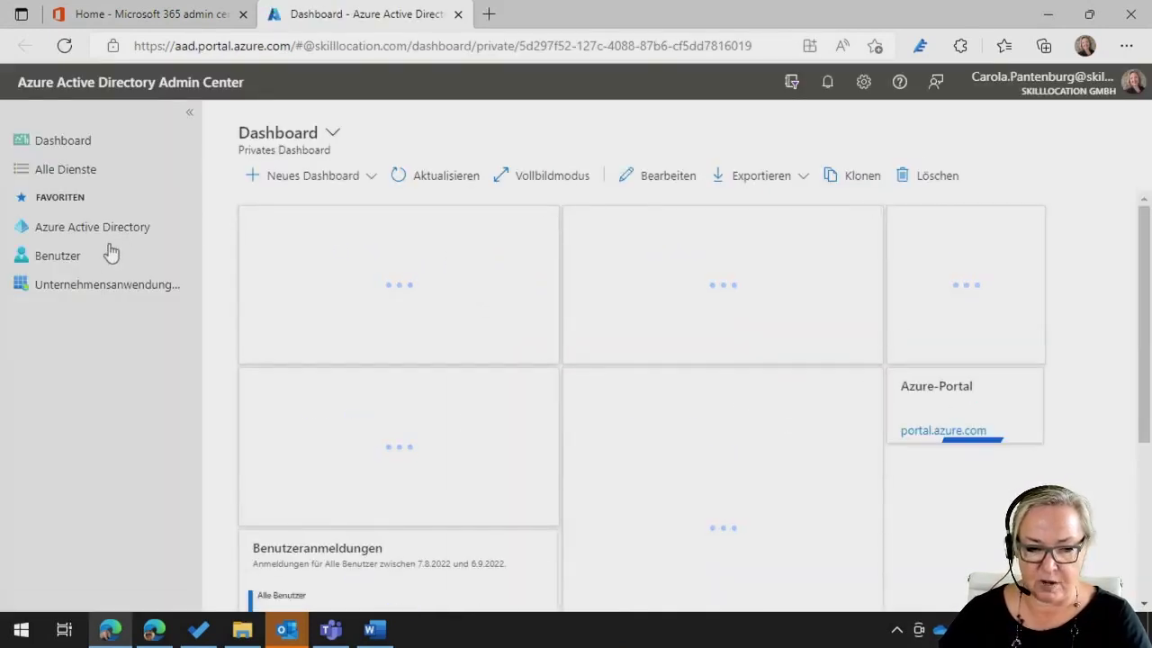
Open the Anmeldeprotokolle under Benutzer, collapse the portal navigation and narrow the Status column of the list.
left_click(53, 257)
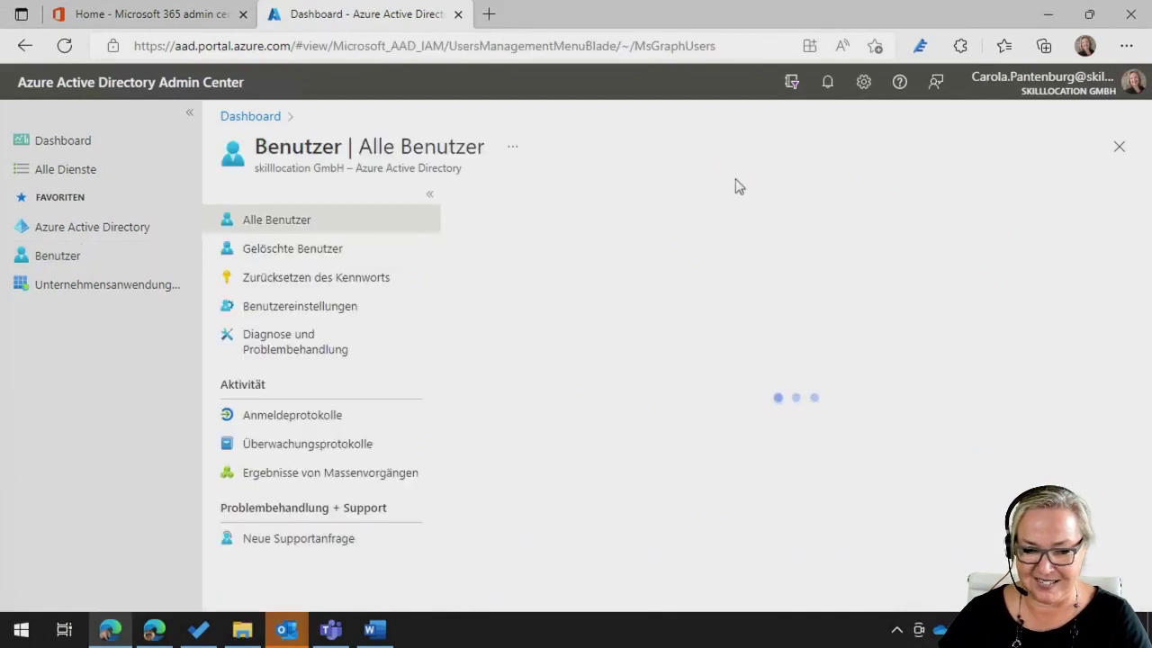
left_click(297, 225)
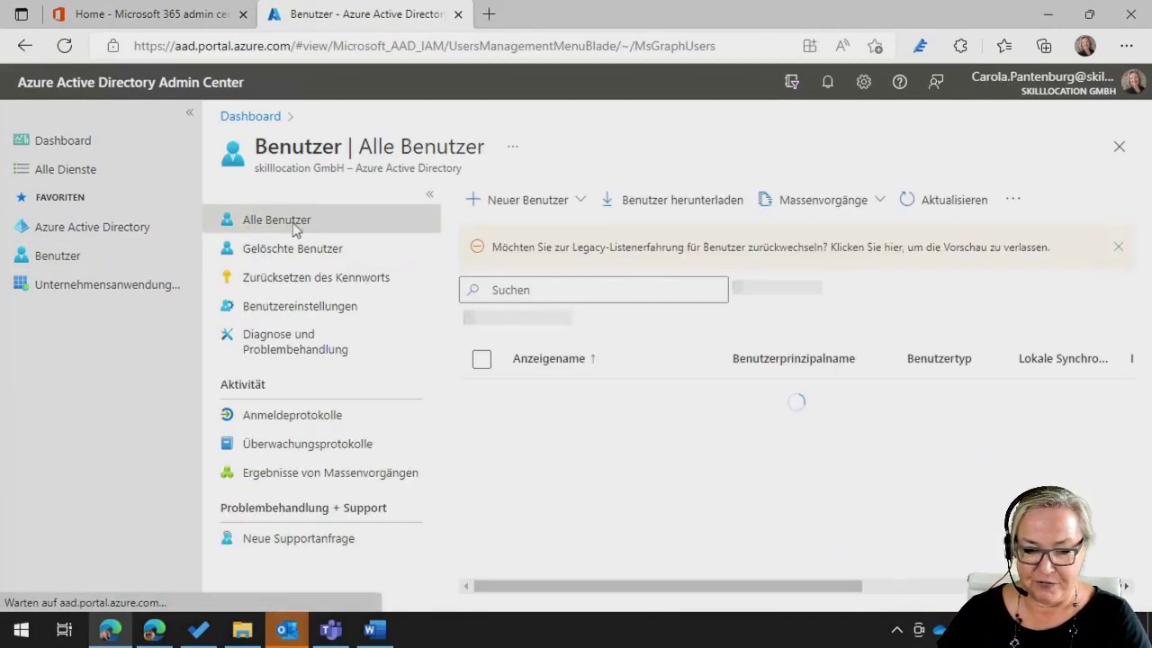
left_click(293, 415)
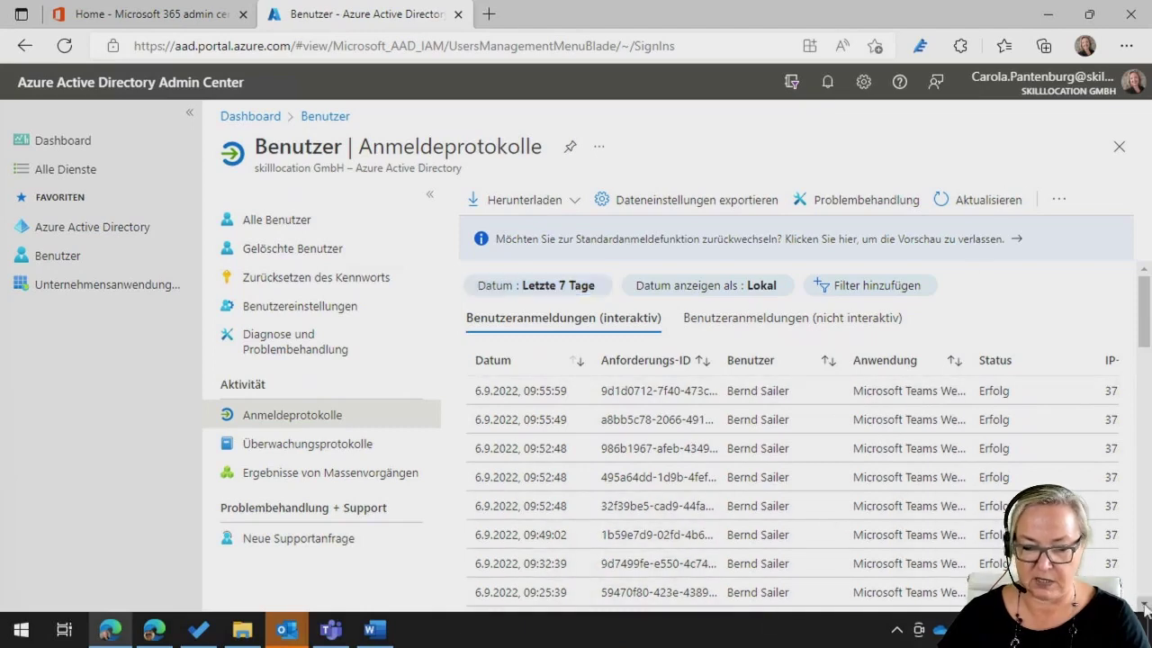
left_click(186, 115)
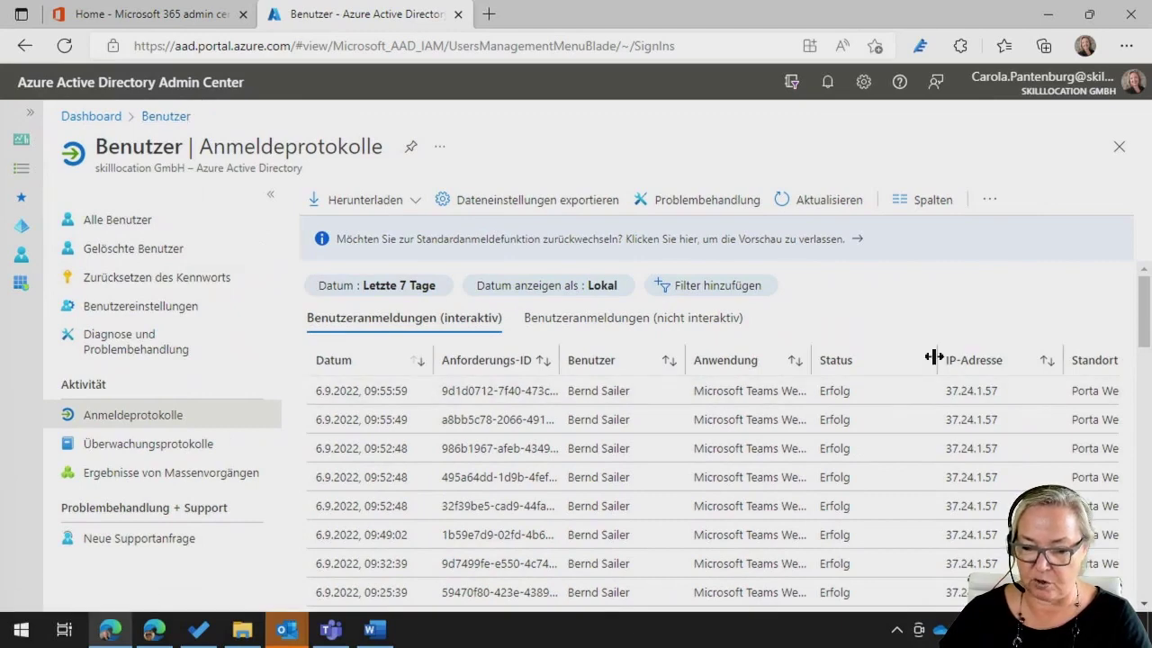
left_click_drag(931, 359, 906, 370)
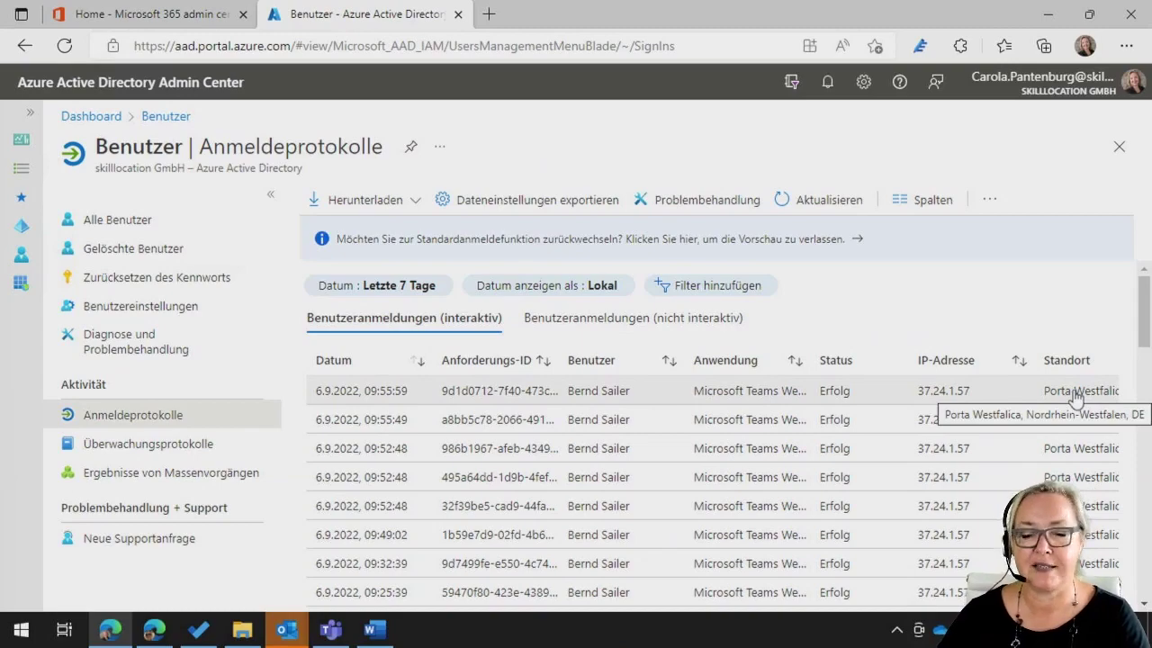
Examine the interactive sign-in entries of the last seven days, comparing their applications, status, IP addresses and locations.
scroll(1075, 396, "down", 3)
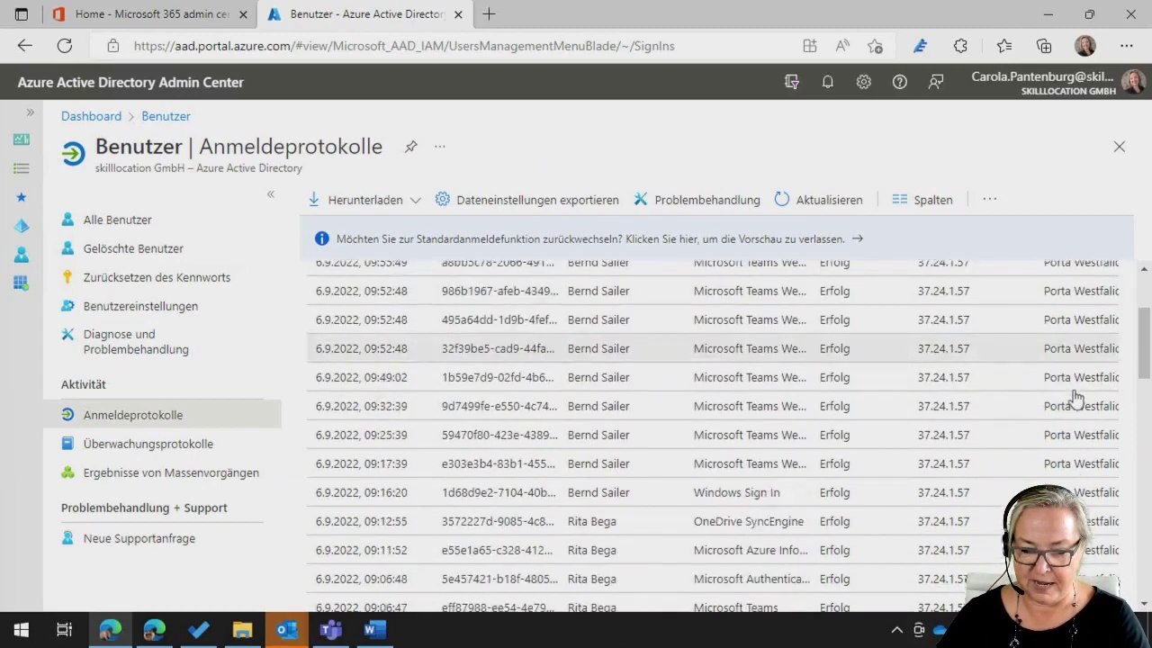
scroll(1075, 396, "down", 5)
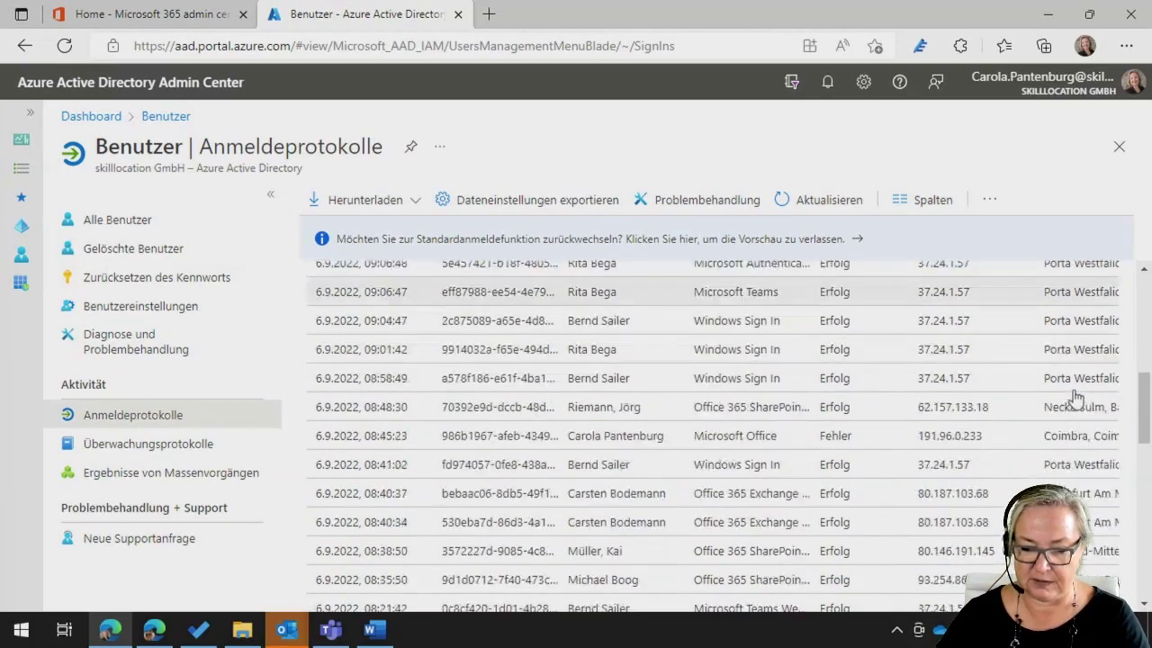
scroll(1075, 396, "down", 4)
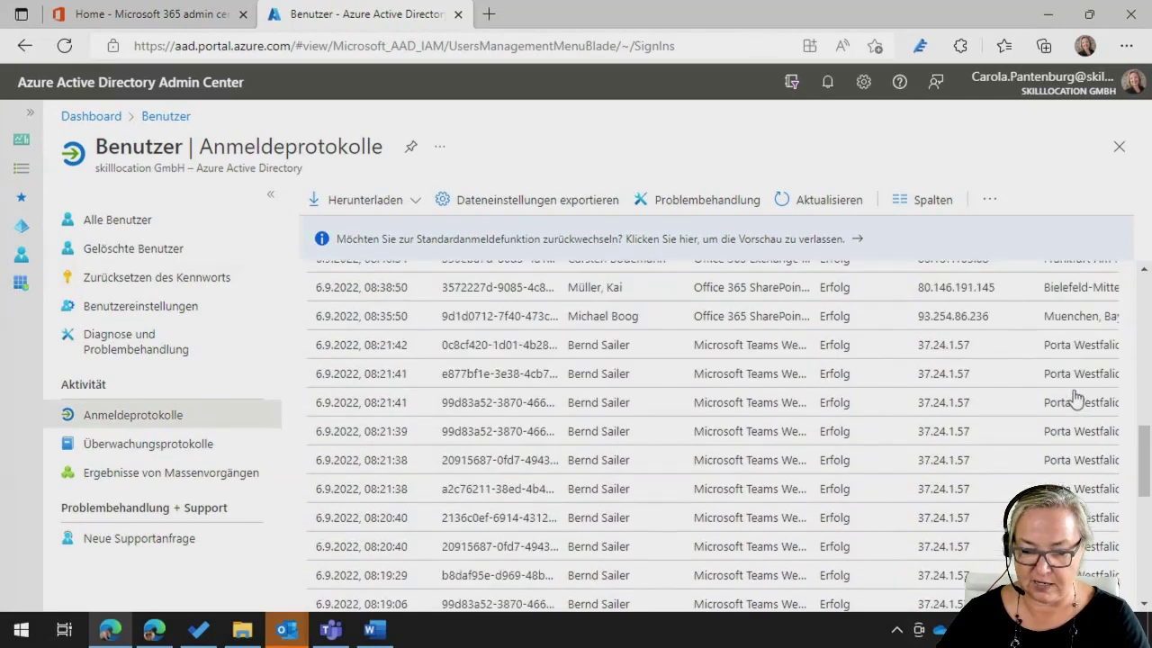
scroll(1075, 396, "down", 3)
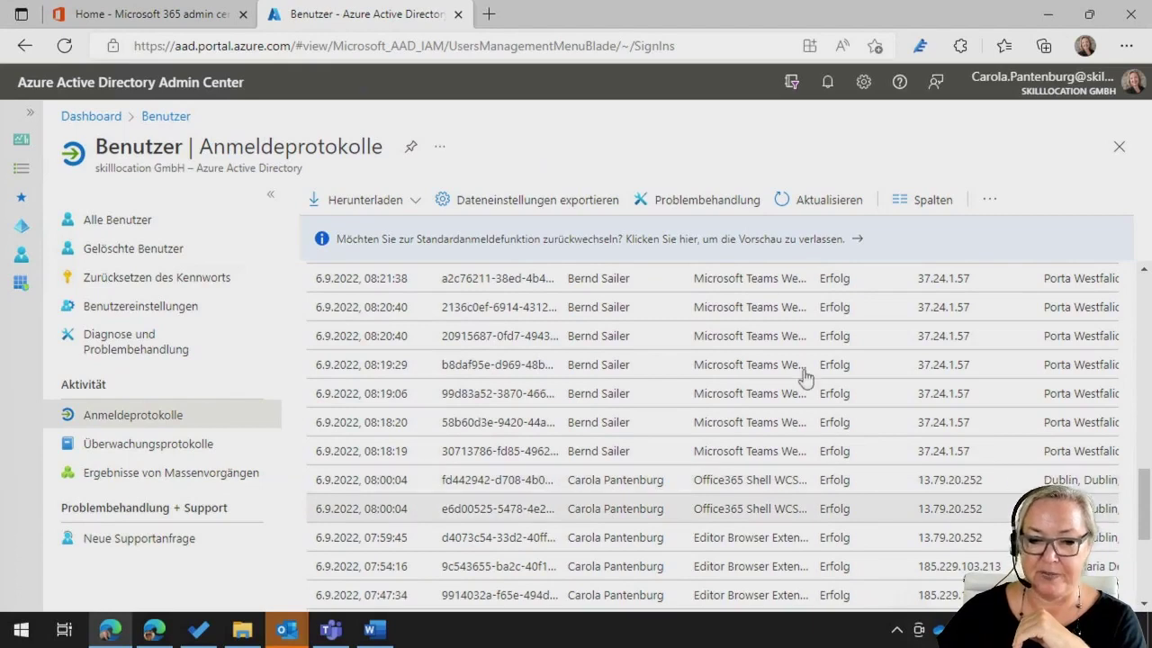
mouse_move(496, 27)
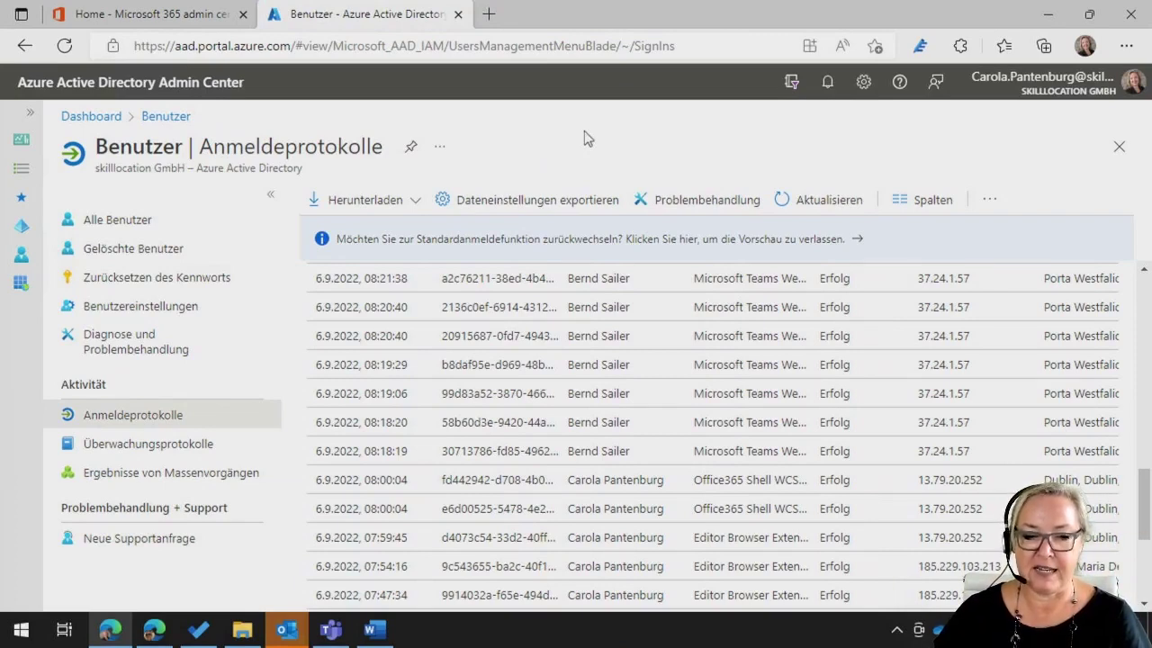
mouse_move(617, 10)
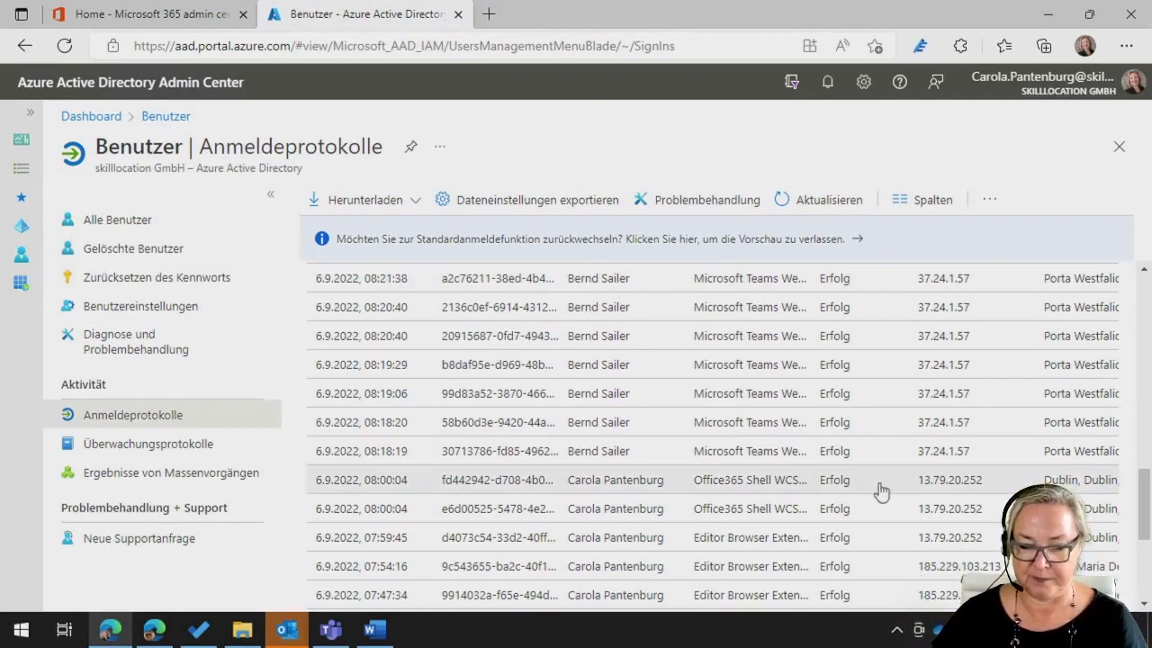
Filter the Anmeldeprotokolle by Status set to Fehler and review the failed sign-ins.
left_click(996, 203)
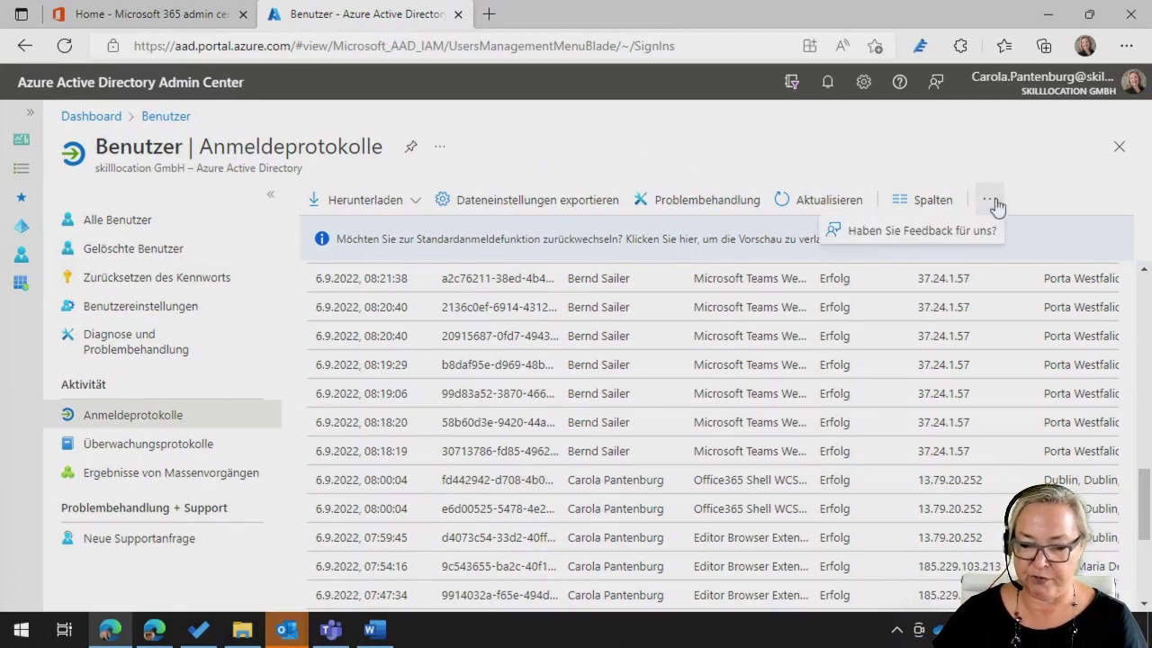
left_click(810, 151)
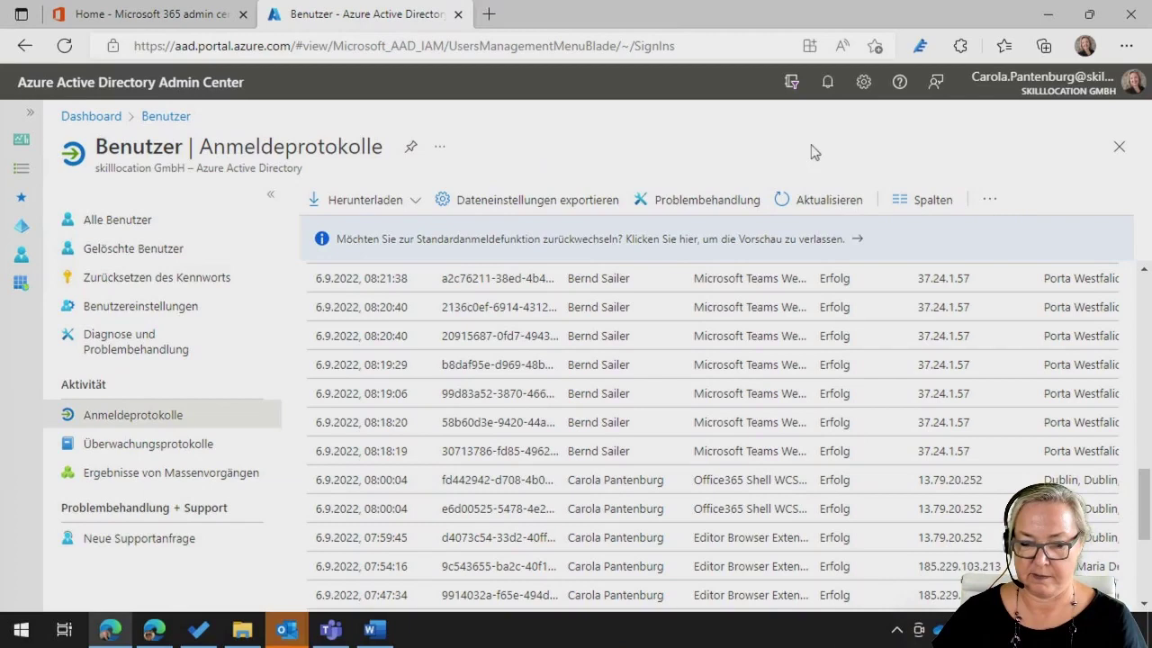
scroll(1145, 486, "up", 3)
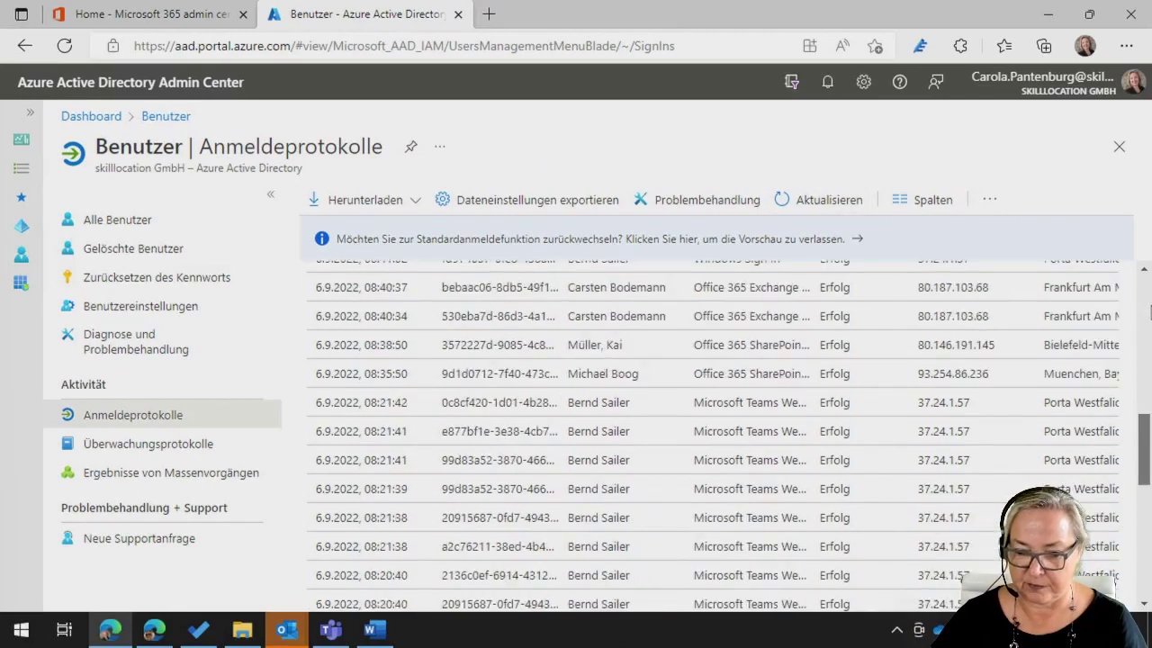
scroll(1145, 310, "up", 5)
left_click(681, 287)
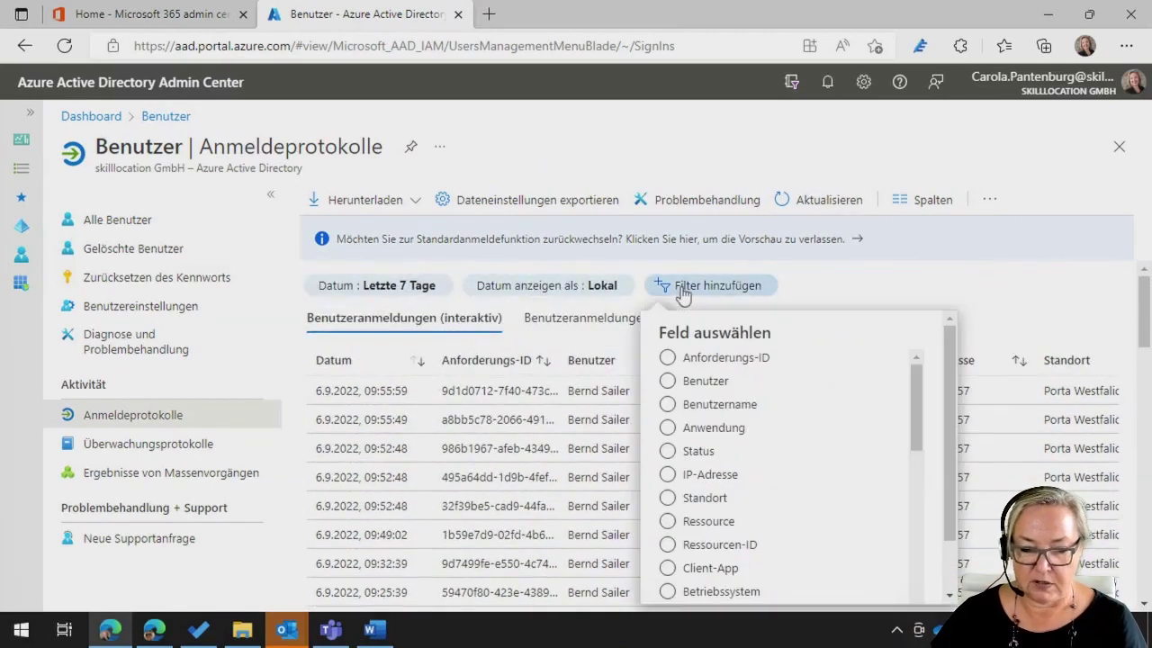
left_click(671, 455)
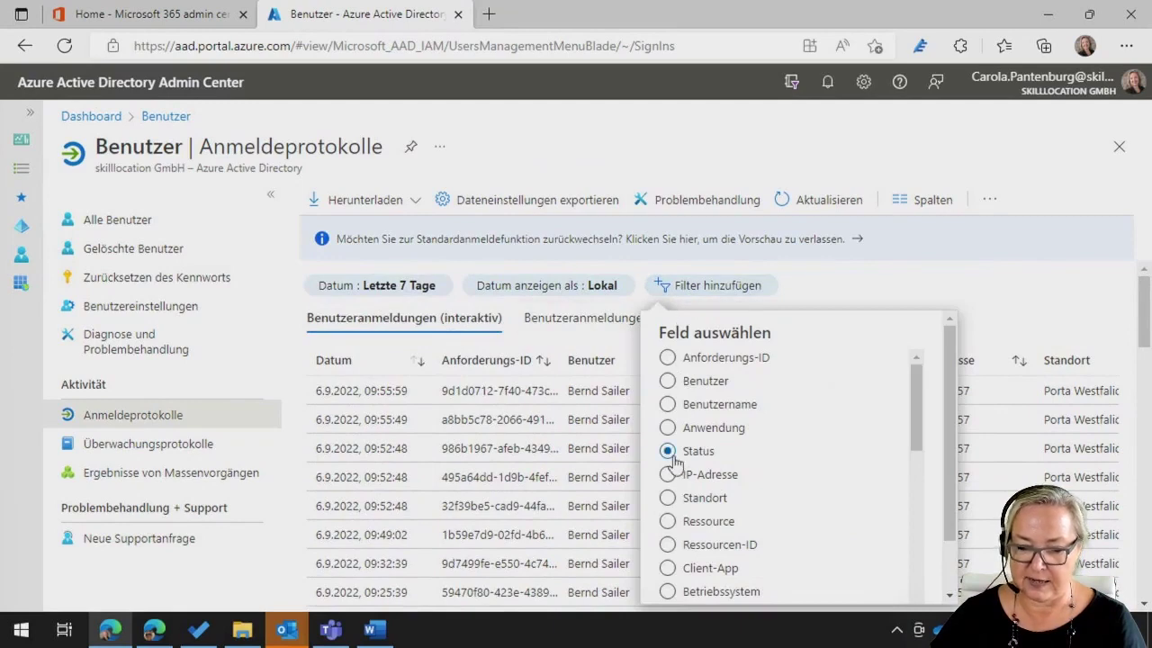
left_click(906, 290)
left_click(711, 377)
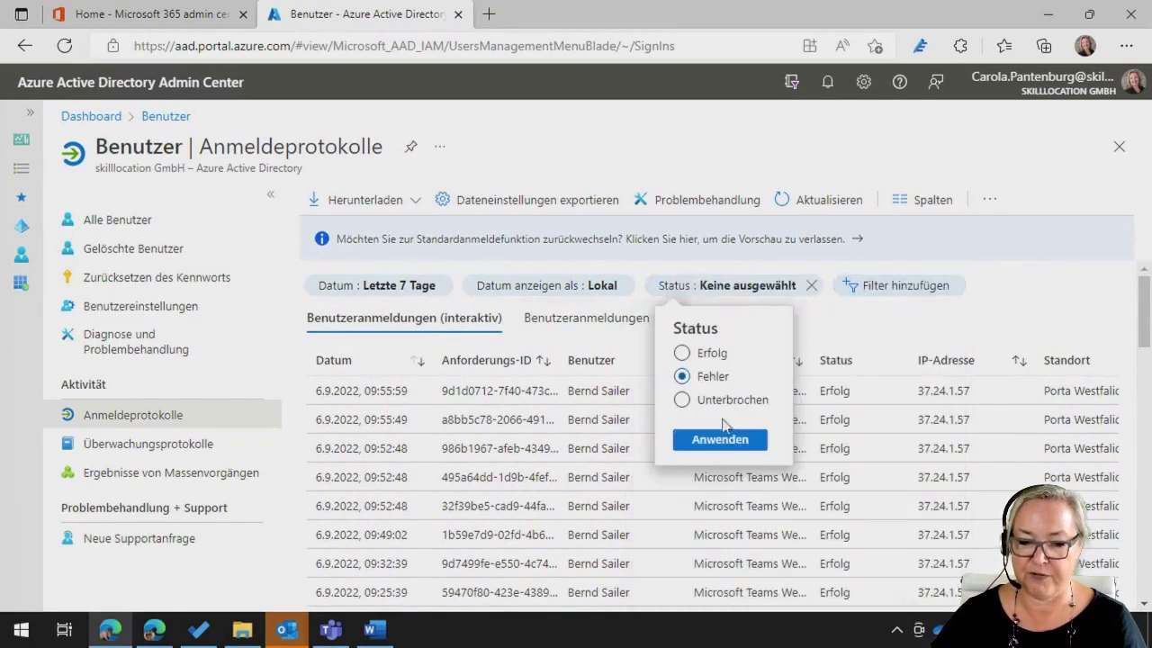
left_click(726, 440)
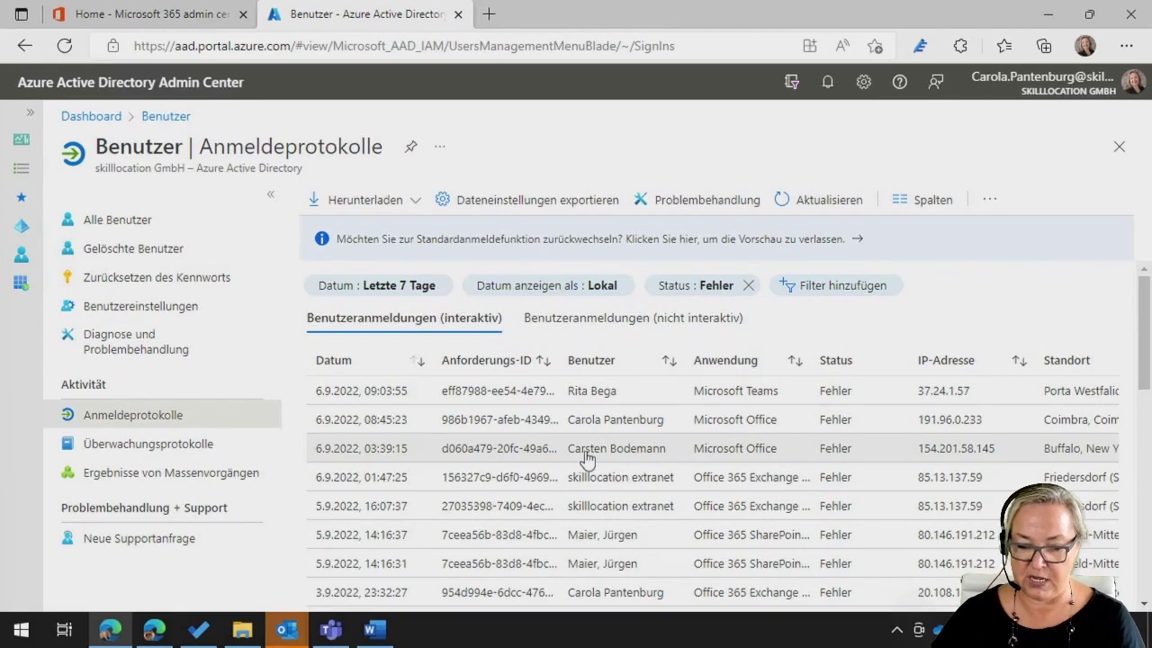
scroll(586, 459, "down", 4)
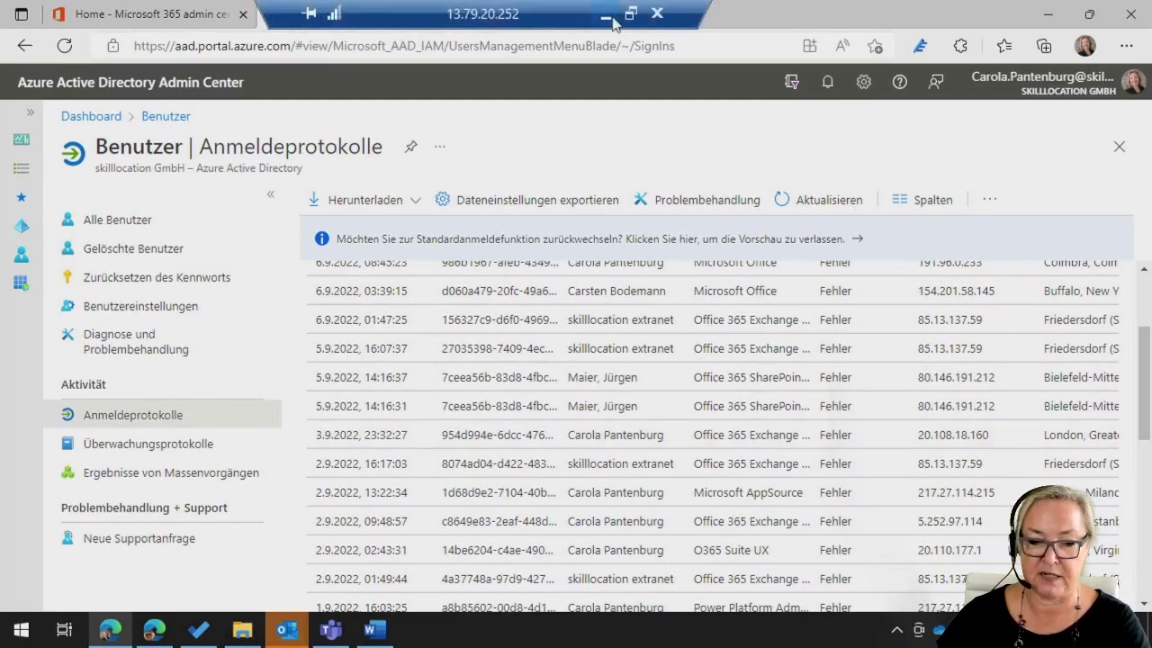
Return to the slide show and advance to the Microsoft Defender for Identity slide, revealing its "Kein E5?" settings overlay.
left_click(607, 15)
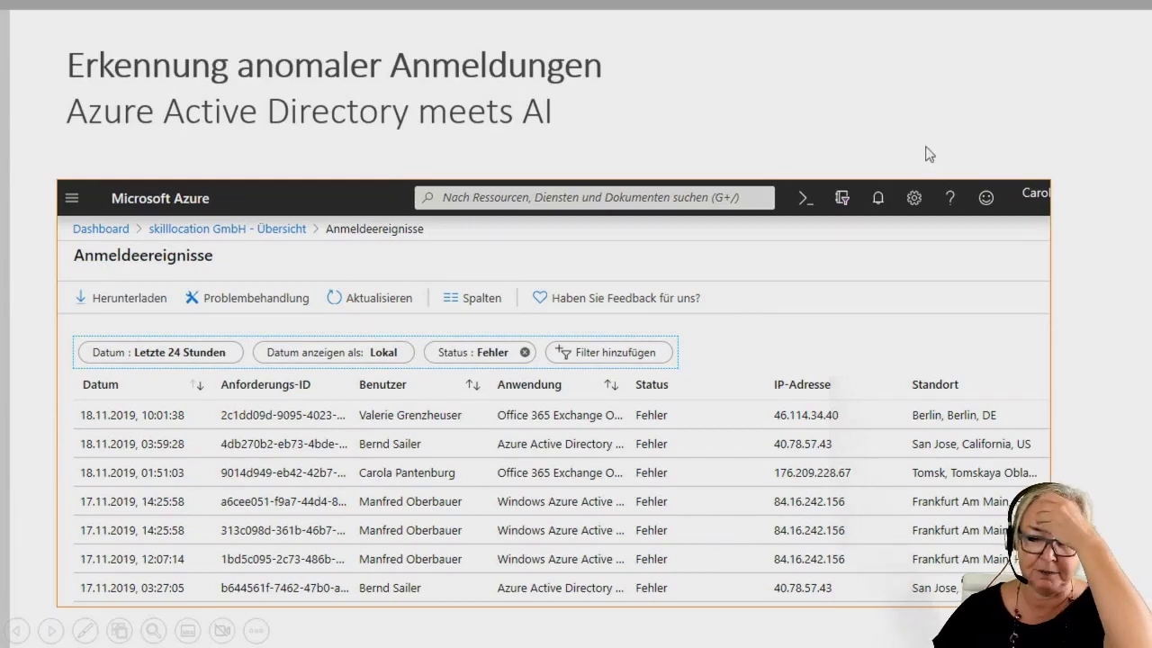
key("Right")
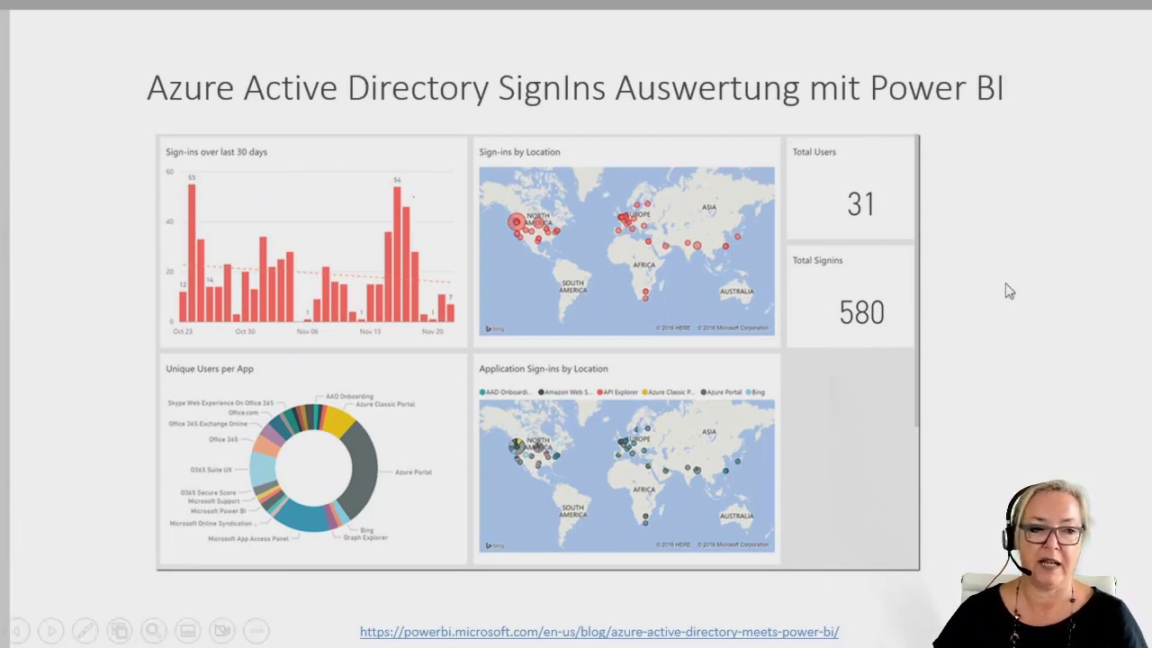
key("Right")
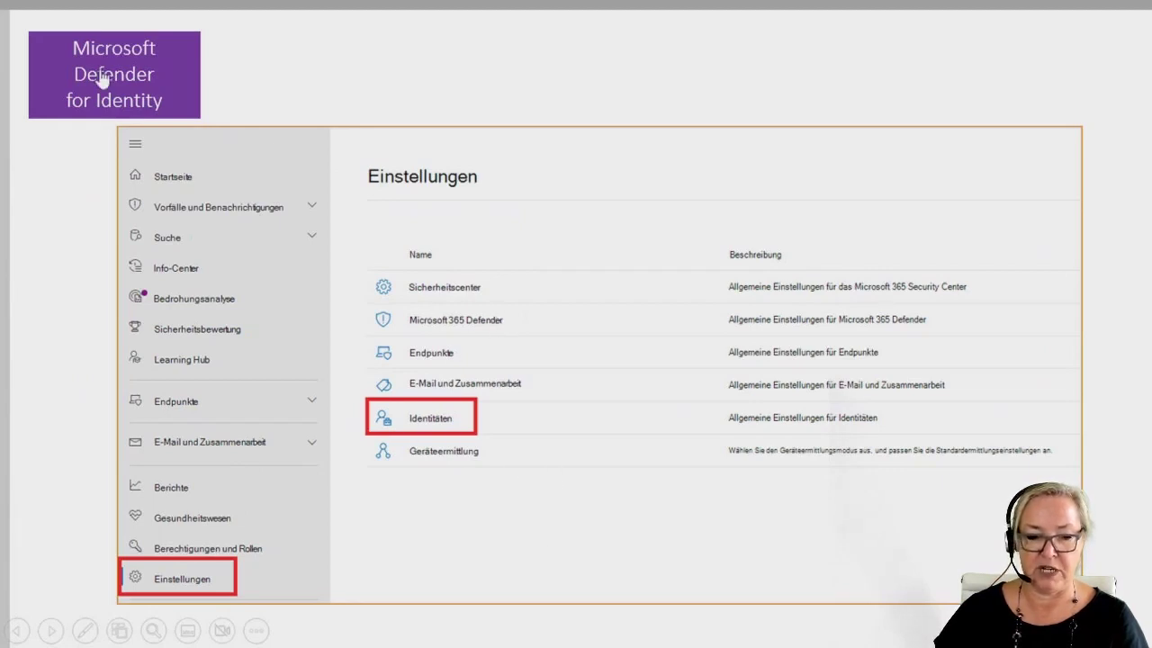
left_click(1114, 90)
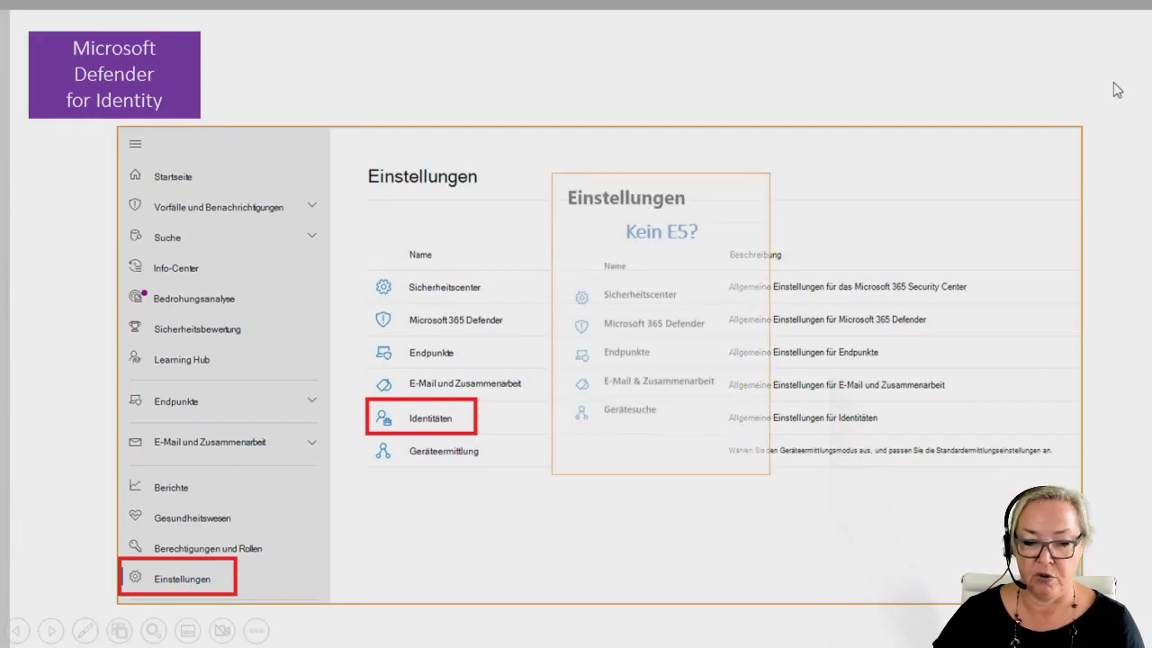